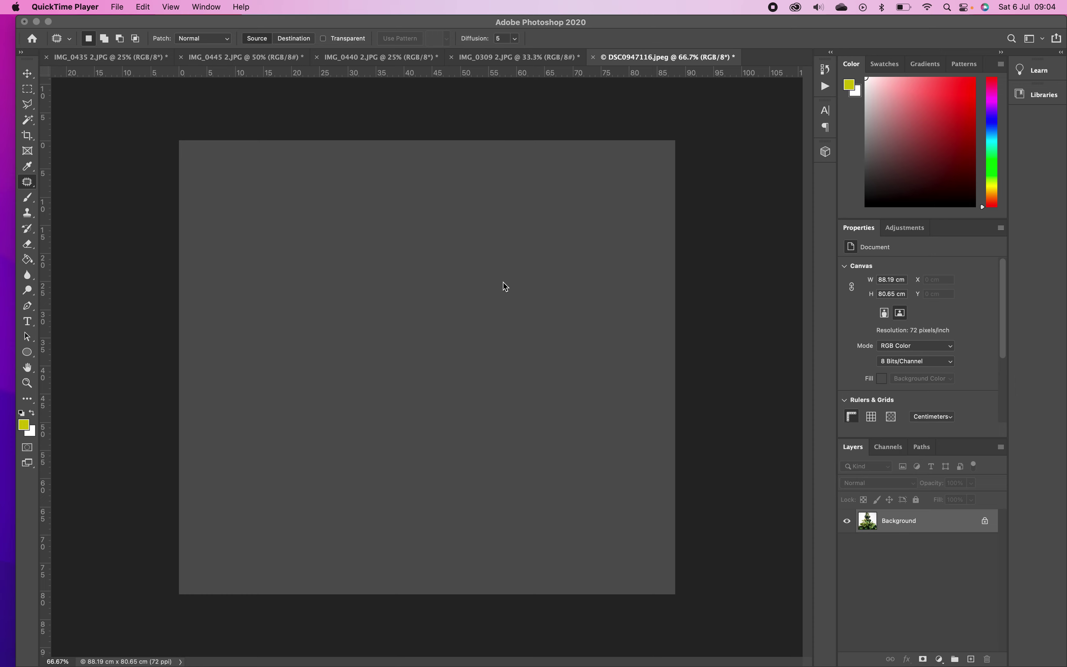
Step: Bring Photoshop with the green ink photo to the front and select the Move tool
click(833, 71)
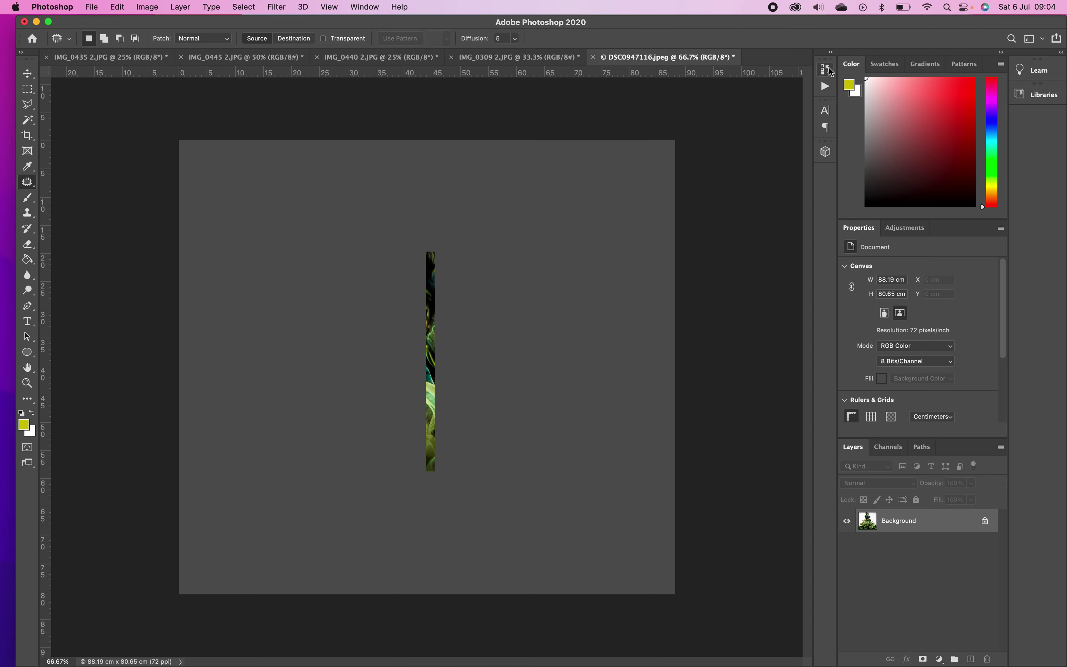
click(28, 74)
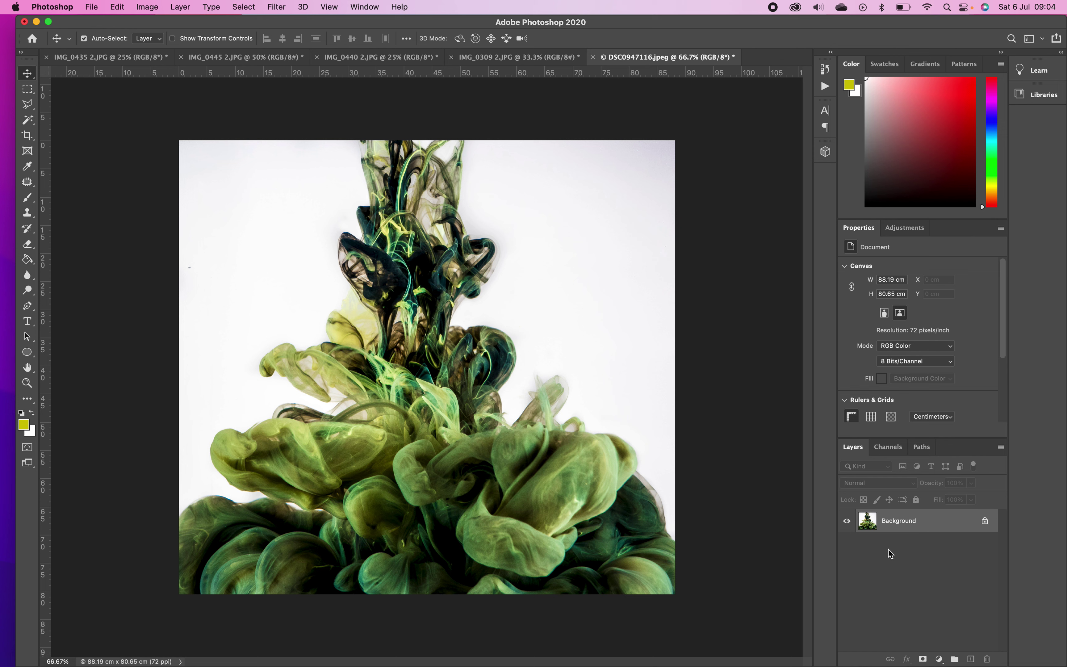
Step: Duplicate the Background into Layer 1 with Cmd+J and set its opacity to 82%
key(super)
key(super+j)
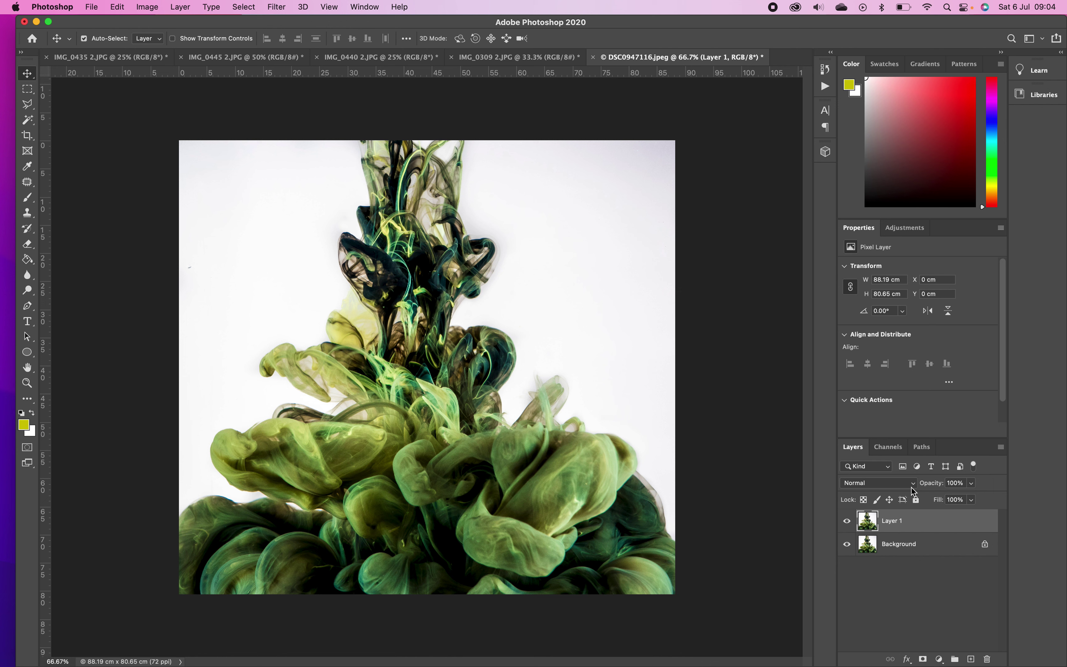
click(972, 485)
Step: Shift Layer 1 right over the background and lower its opacity to 61%
click(28, 76)
drag(418, 428, 437, 432)
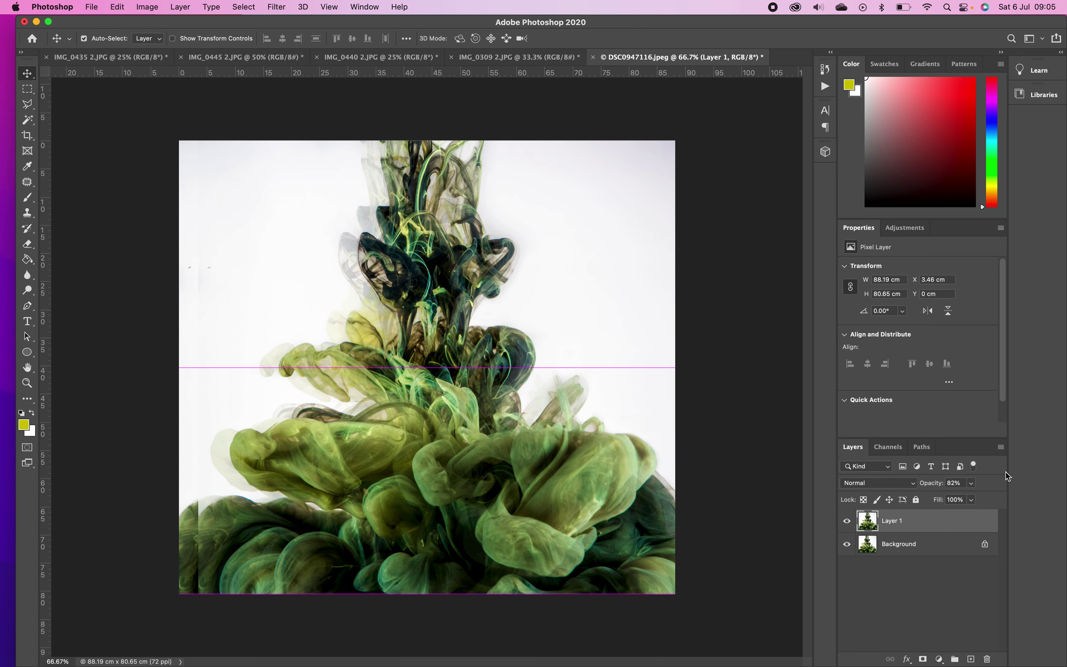
click(973, 483)
drag(964, 499, 962, 499)
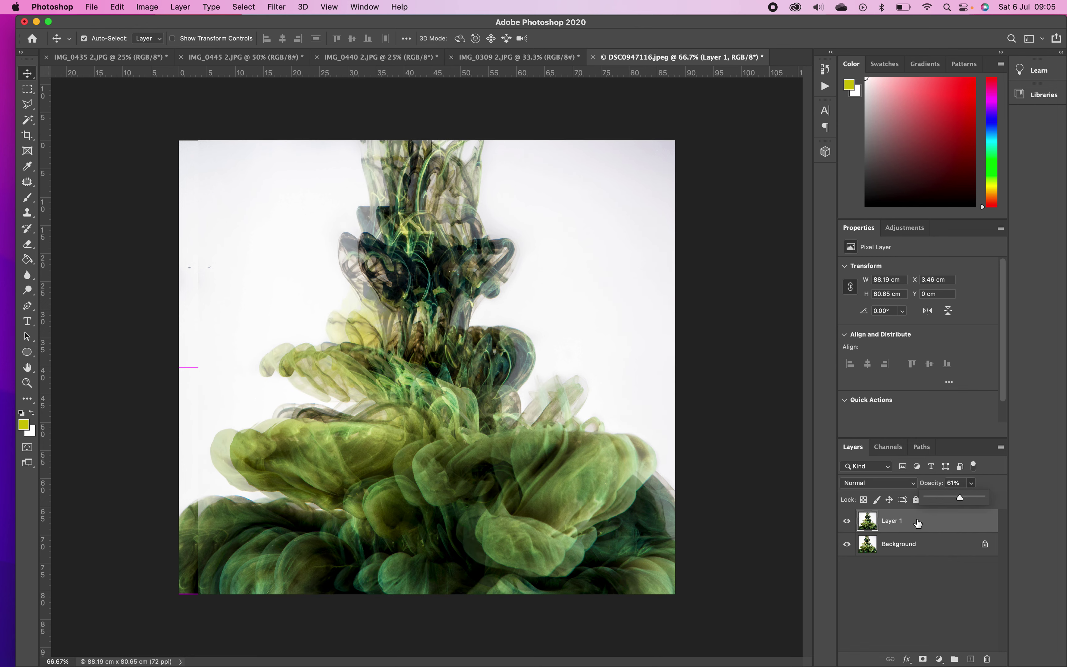
click(886, 605)
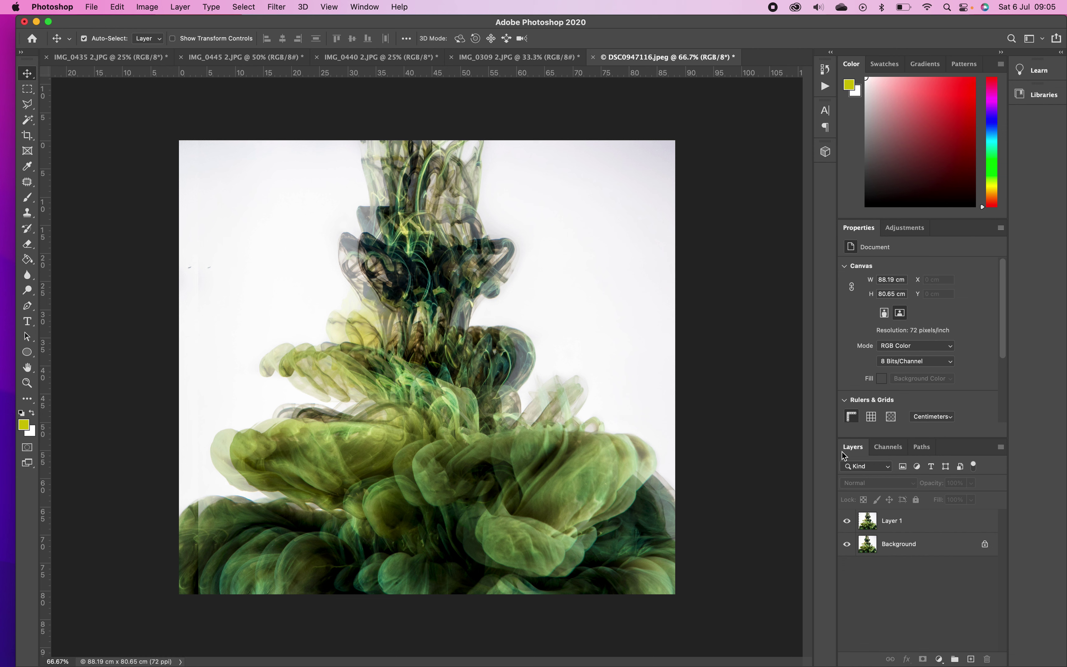
Step: Move Layer 1 further right to X 6.21 cm and settle its opacity at 65%
click(969, 529)
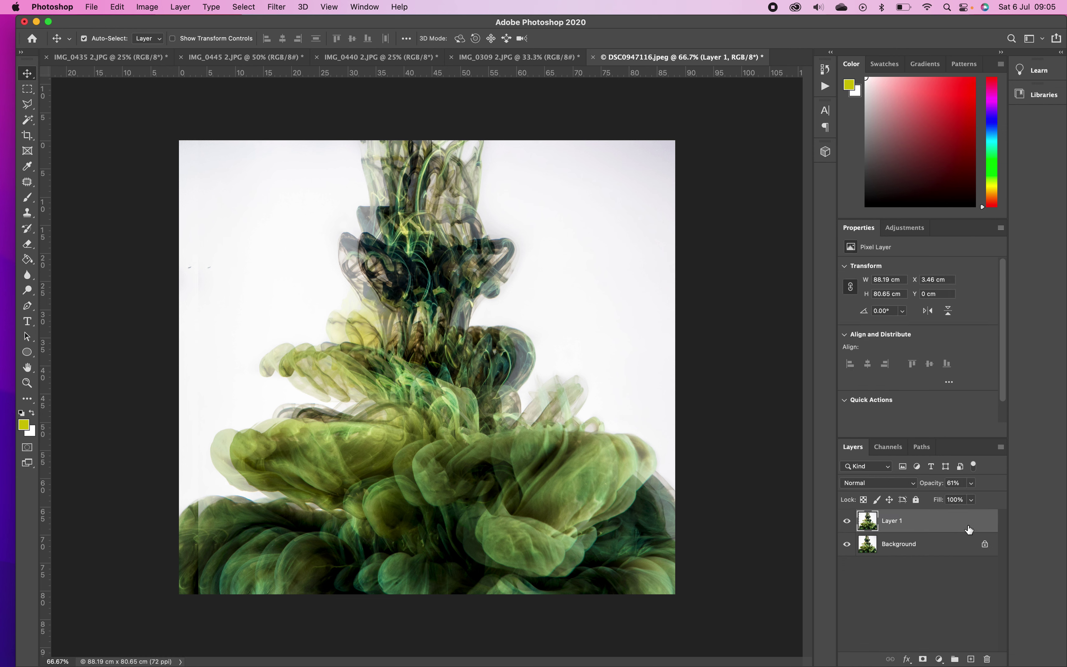
click(970, 484)
click(963, 495)
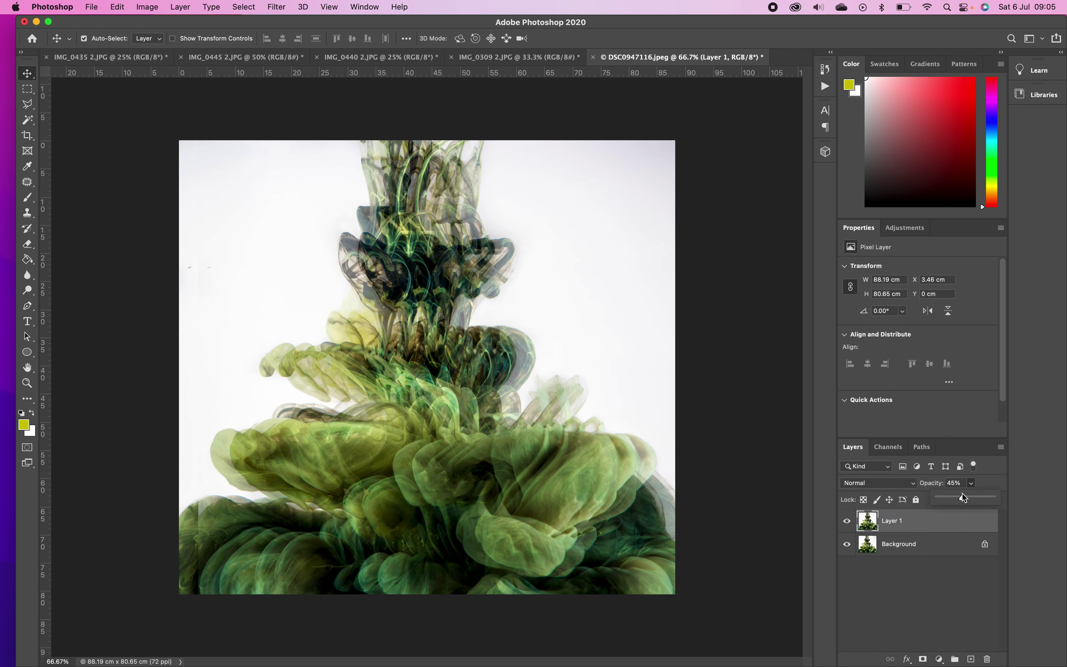
click(953, 497)
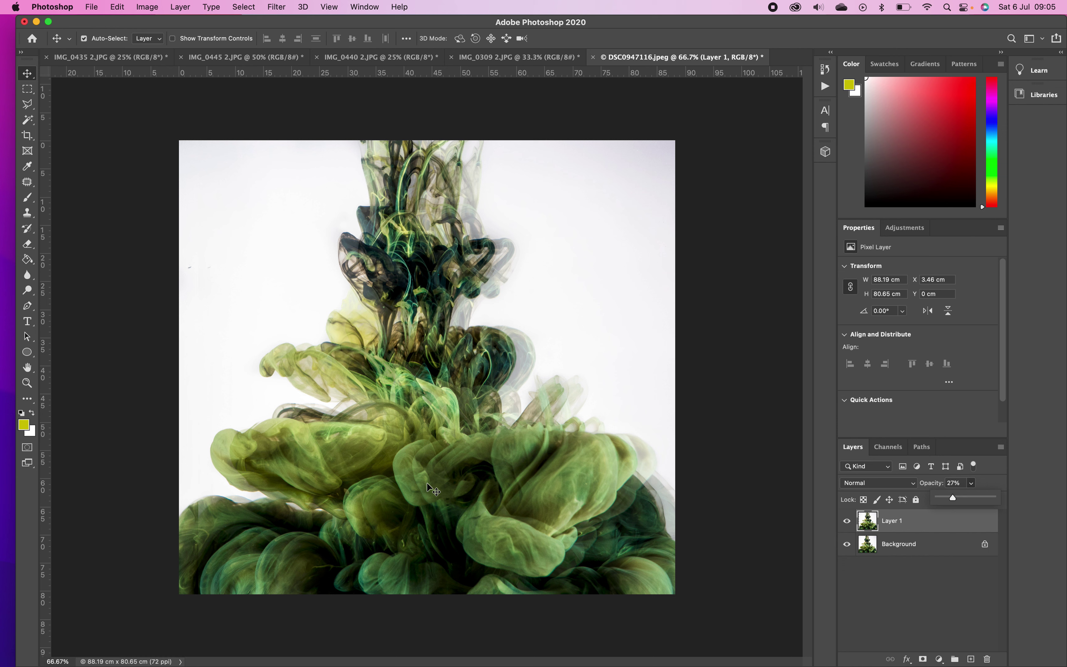
drag(426, 482, 441, 483)
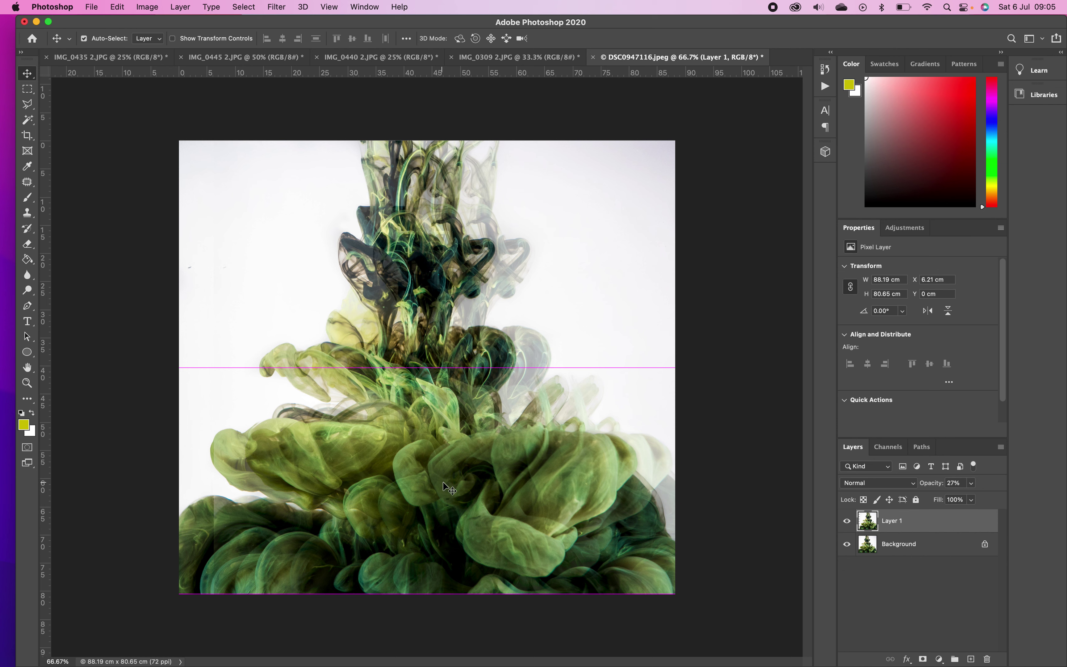
click(971, 483)
drag(973, 499, 980, 499)
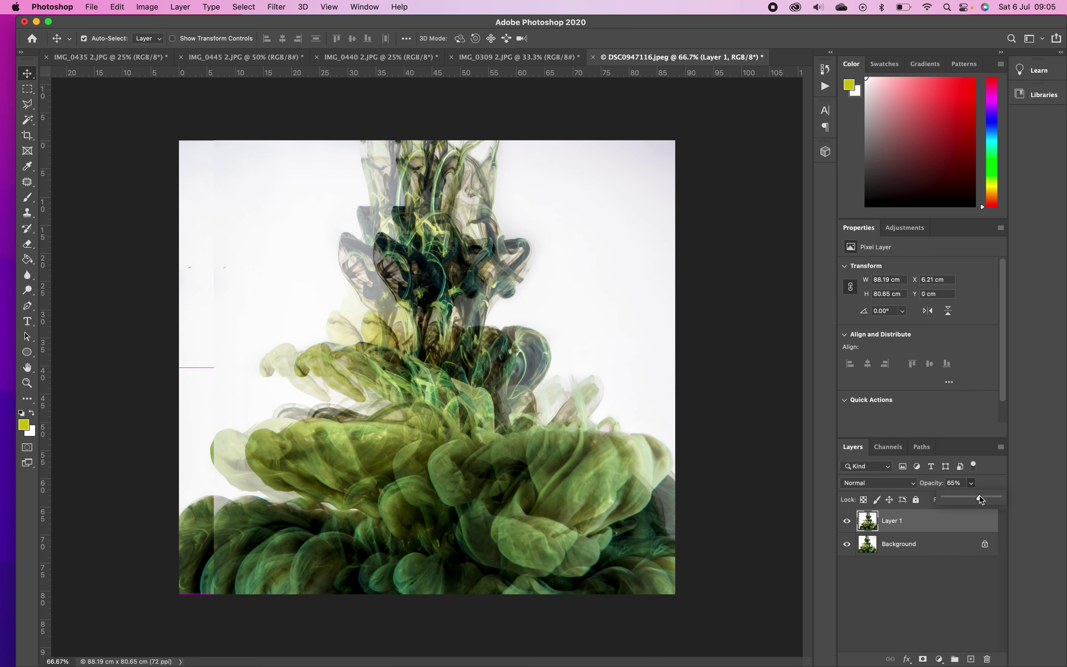
Step: Duplicate Layer 1 into Layer 1 copy at 53% opacity, moved right to X 10.37 cm
click(933, 525)
key(super+j)
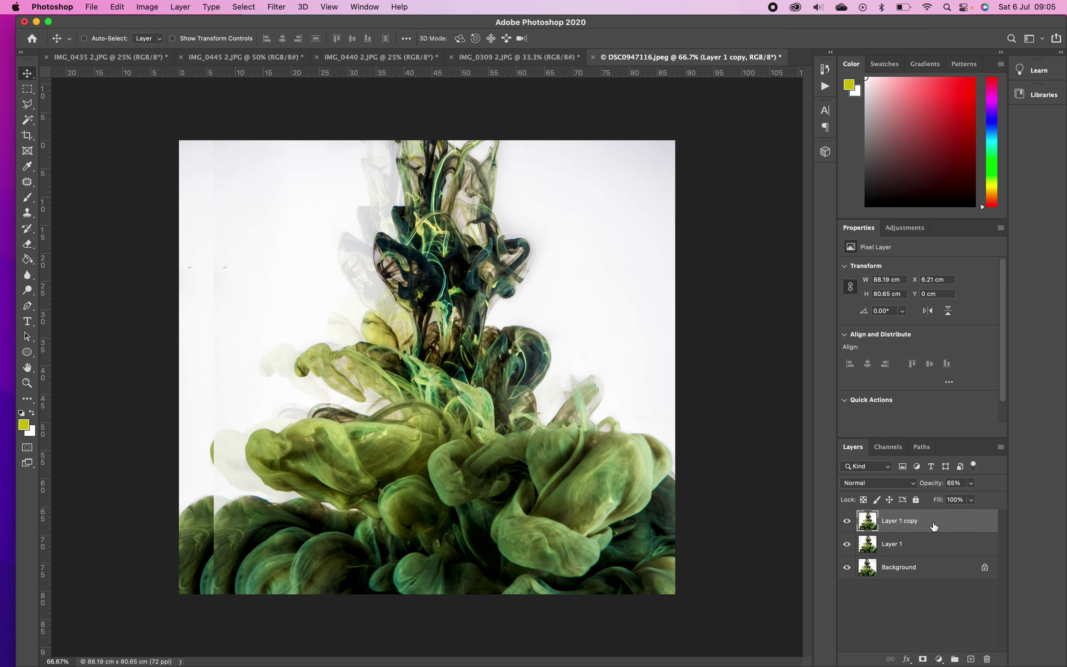
drag(446, 448, 462, 447)
click(973, 483)
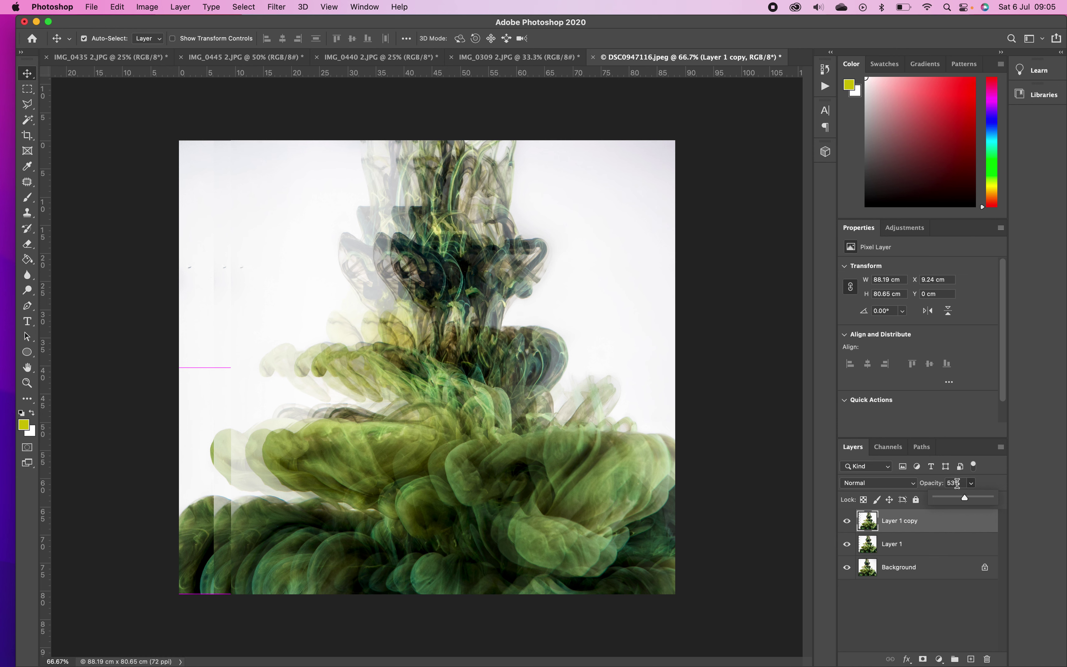
click(939, 545)
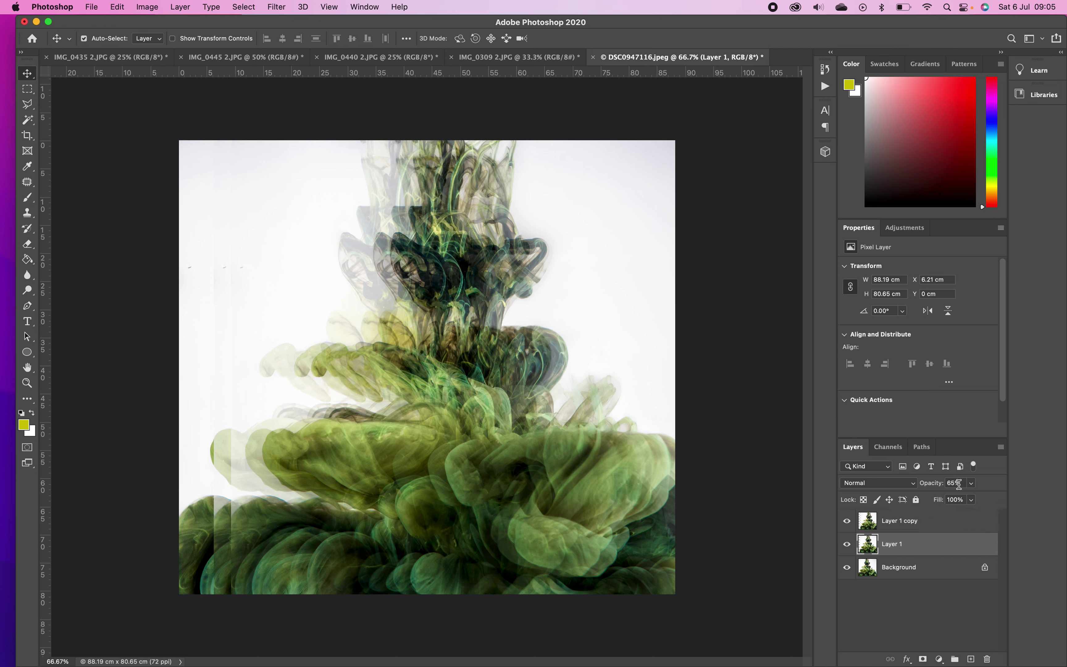
click(933, 569)
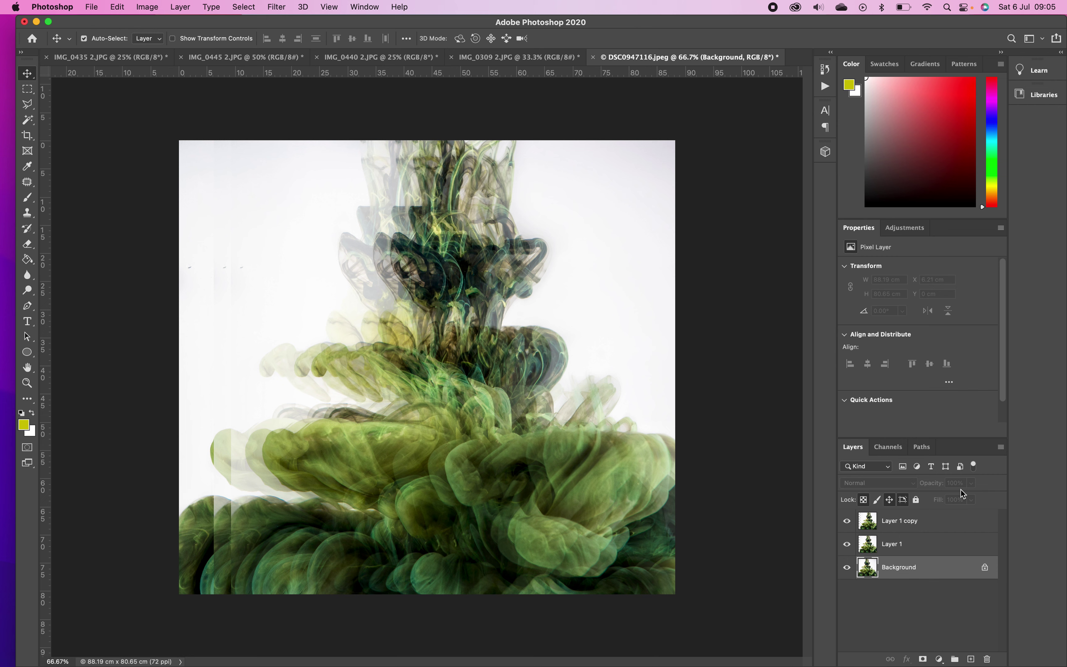
click(938, 547)
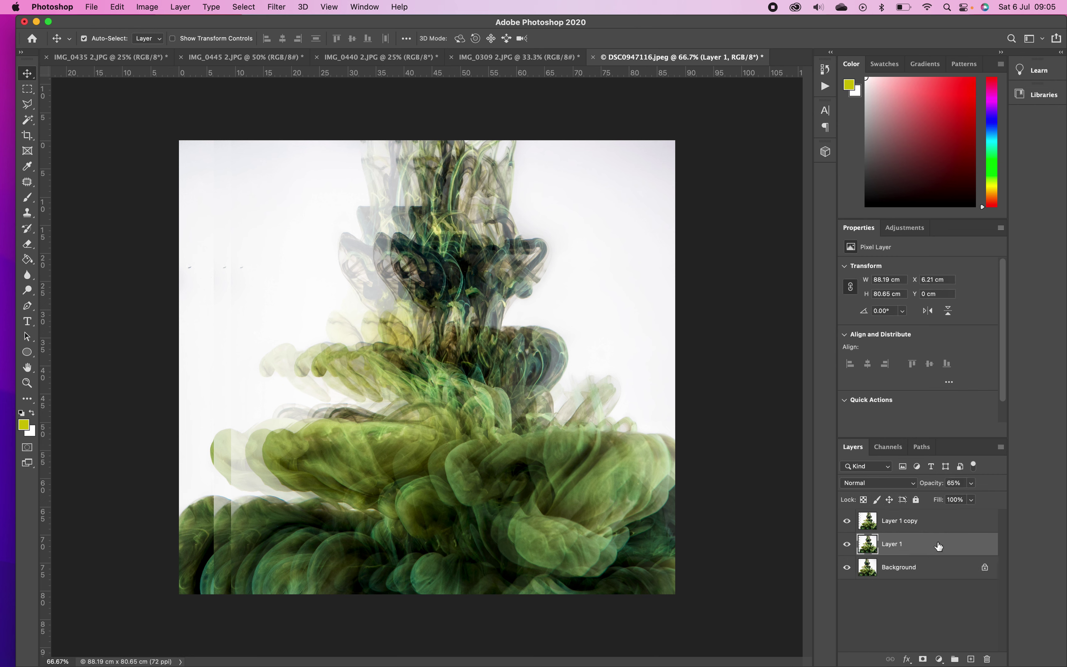
click(944, 526)
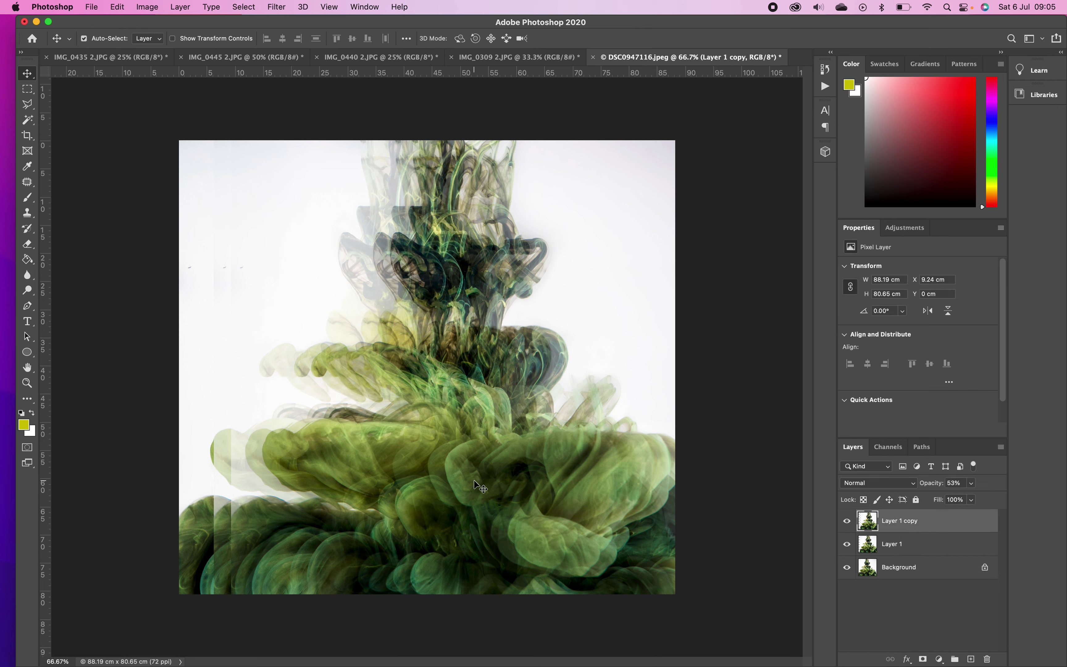
drag(461, 467, 468, 466)
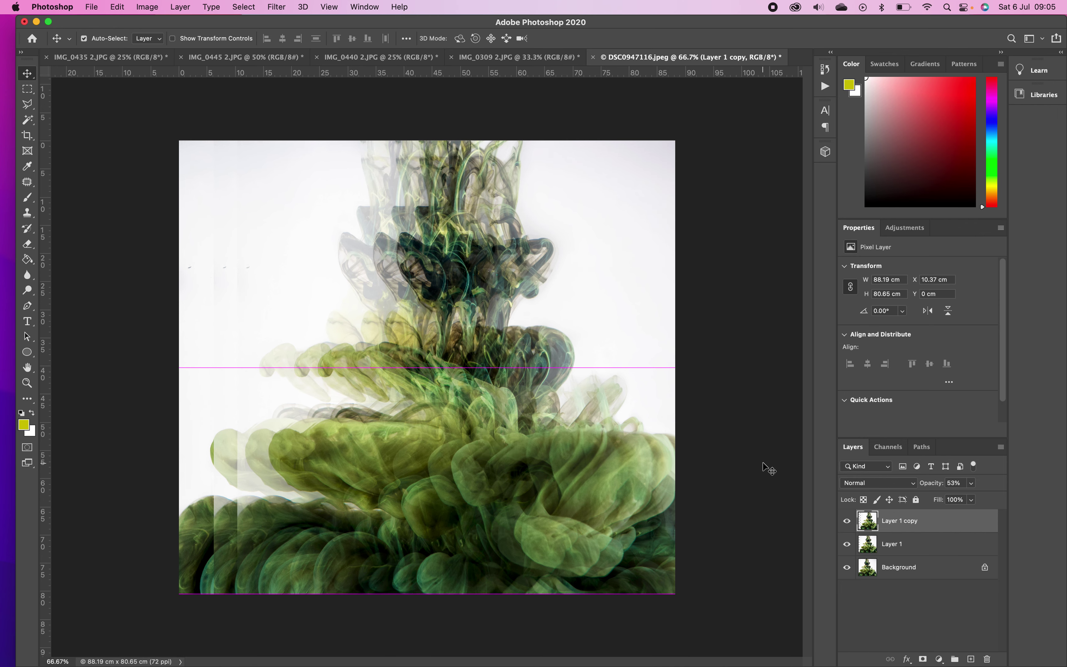
key(super+1)
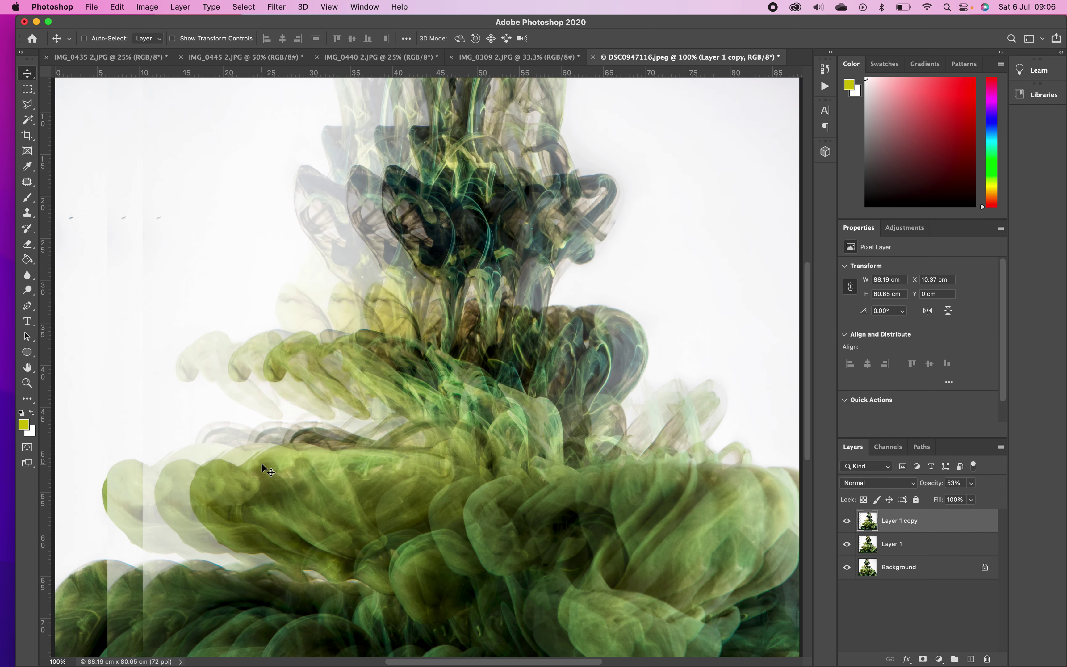
scroll(262, 463, down, 6)
scroll(262, 462, left, 6)
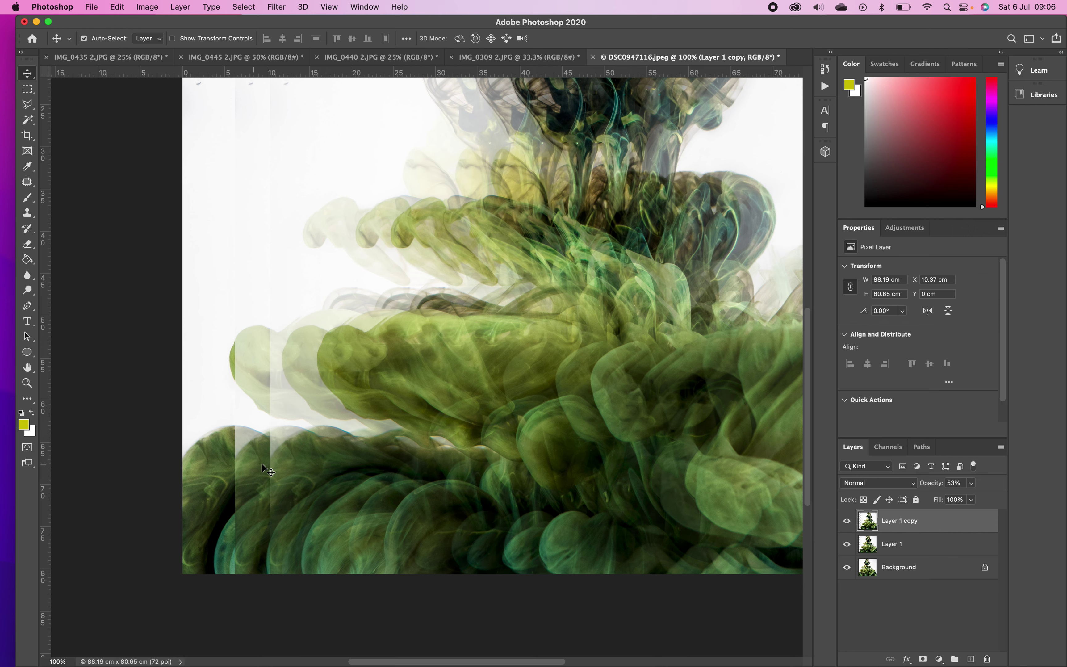
scroll(262, 462, up, 2)
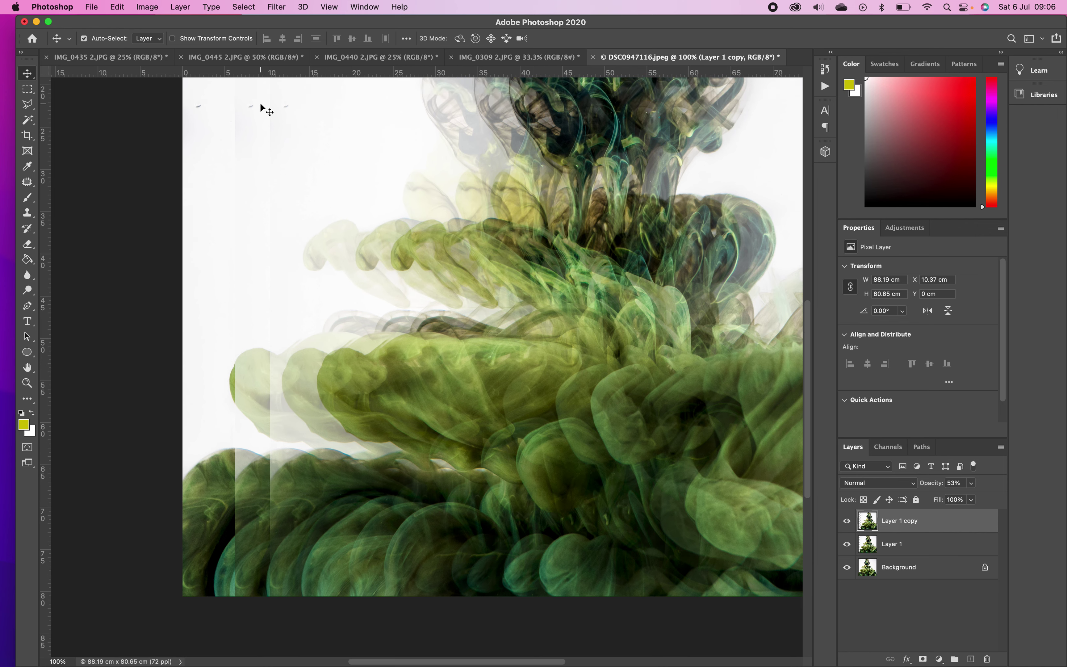
drag(260, 103, 229, 399)
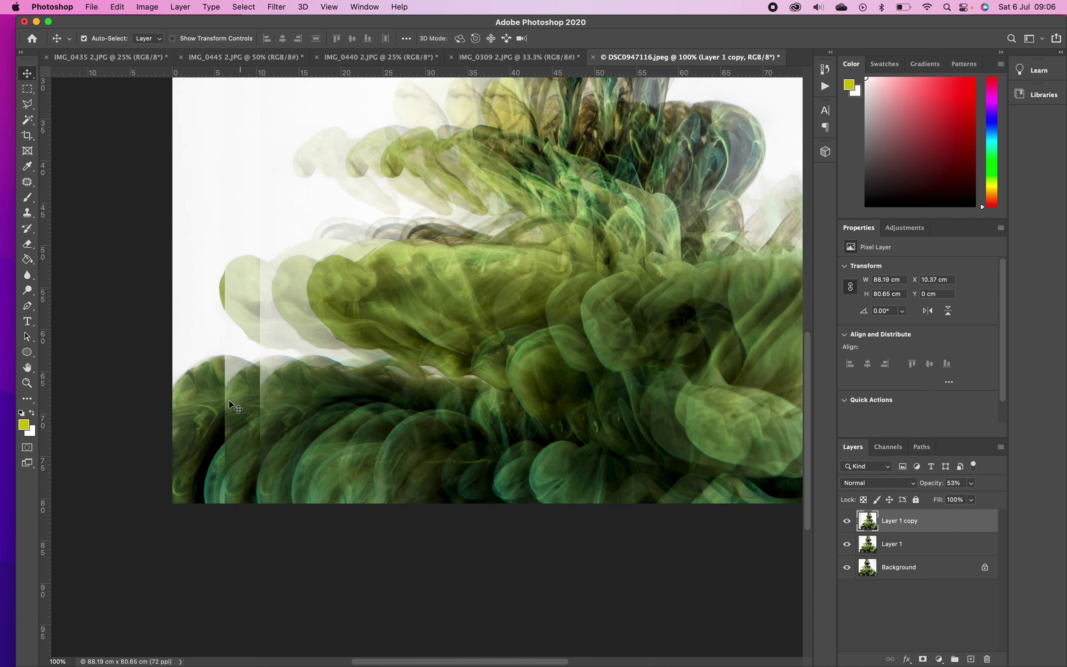
scroll(247, 266, up, 10)
key(super+minus)
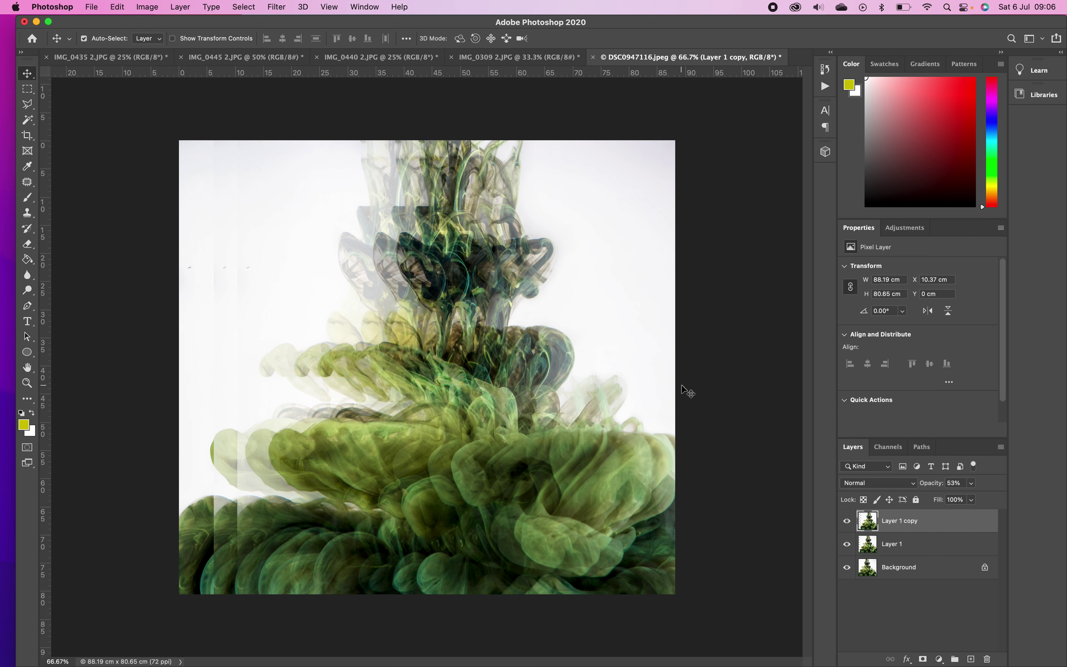
Step: Stamp the visible layers into a new Layer 2 above Layer 1 copy with Cmd+Option+Shift+E
click(953, 543)
click(952, 519)
key(super)
key(super)
key(super)
key(super+alt+shift+e)
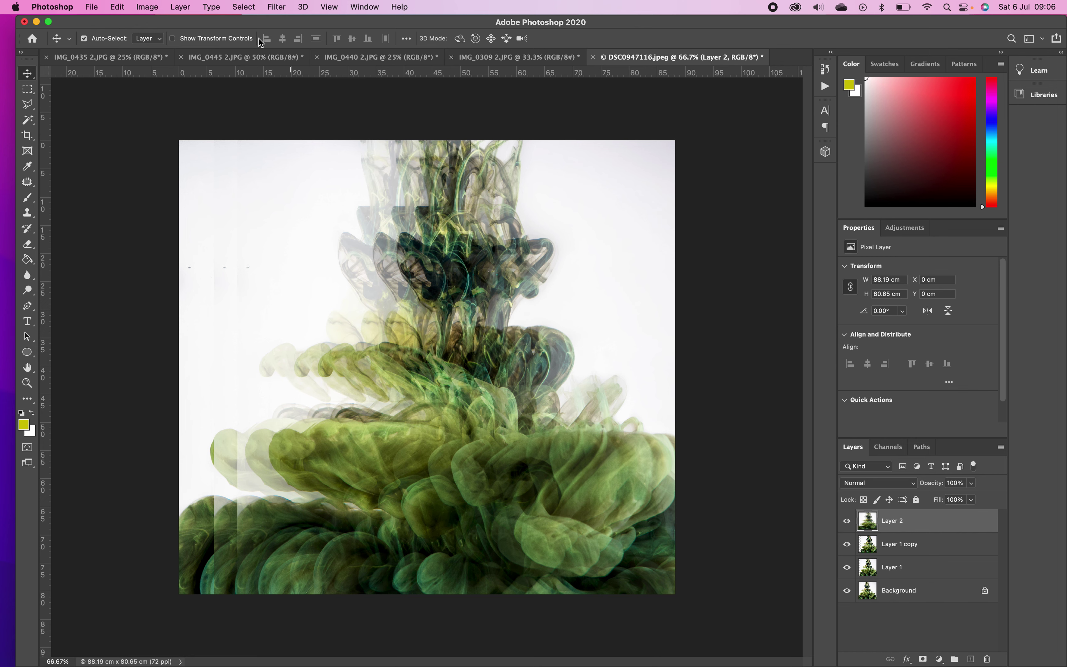
Step: Shift Layer 2 slightly over the image and zoom in to 100%
drag(452, 259, 418, 271)
key(super+plus)
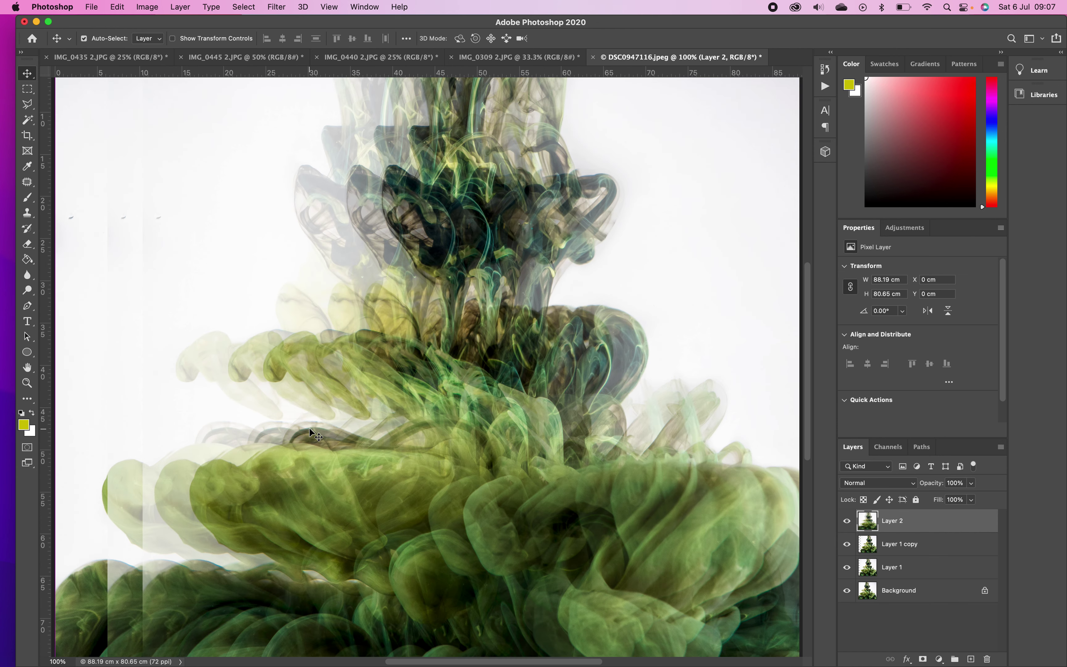
scroll(309, 421, left, 10)
scroll(309, 421, down, 6)
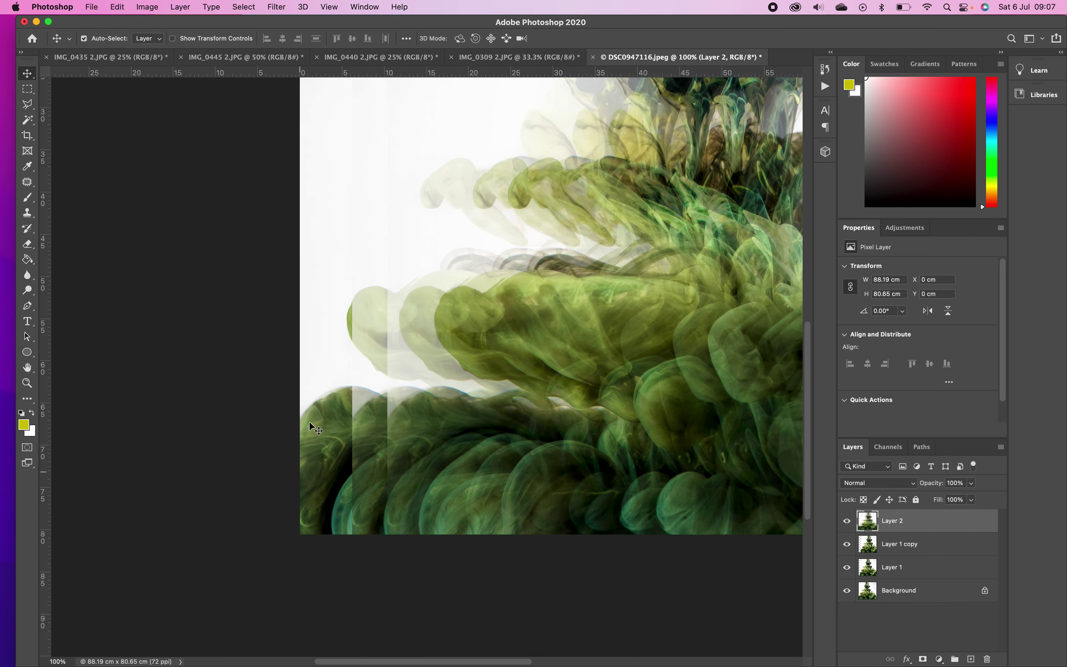
Step: Try the Patch tool and Spot Healing Brush, then bring up the healing tools flyout
click(27, 190)
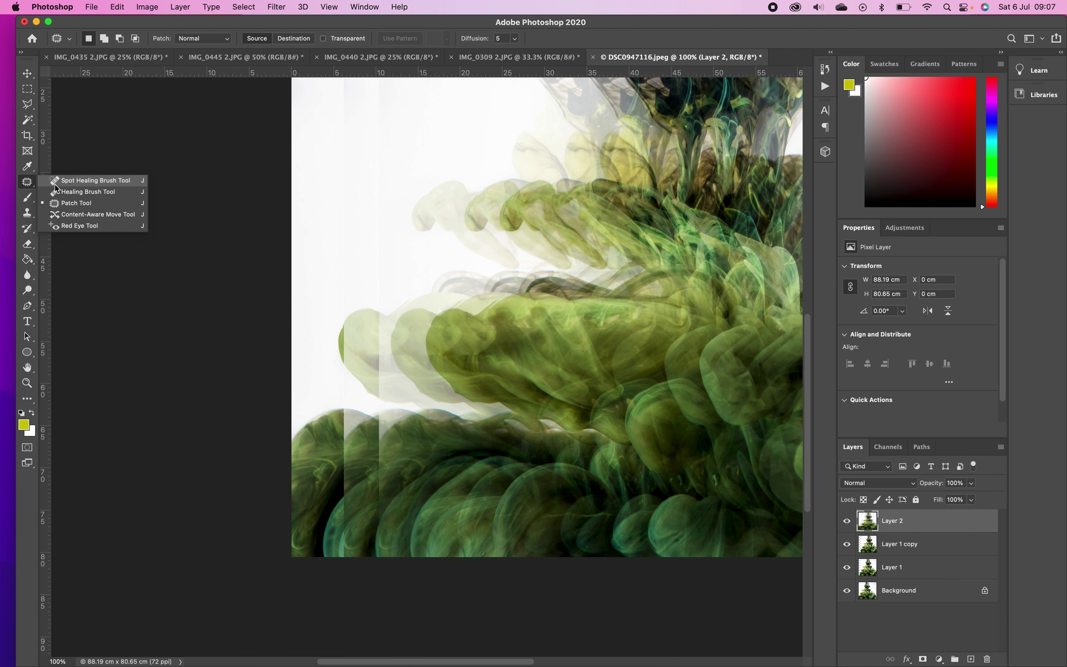
click(88, 180)
click(27, 183)
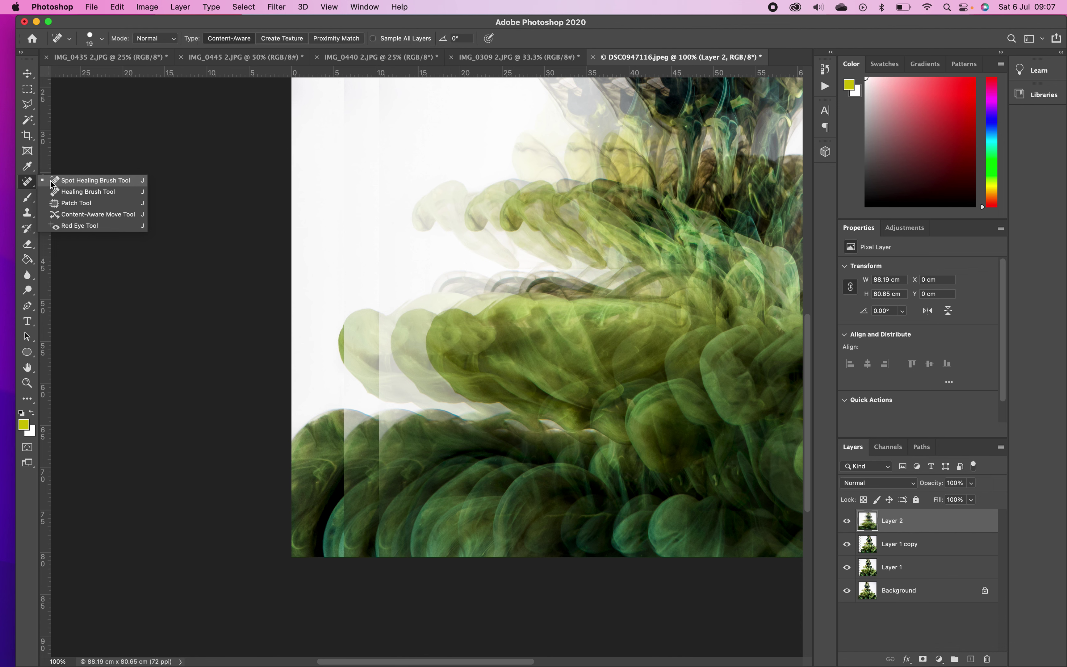
click(27, 184)
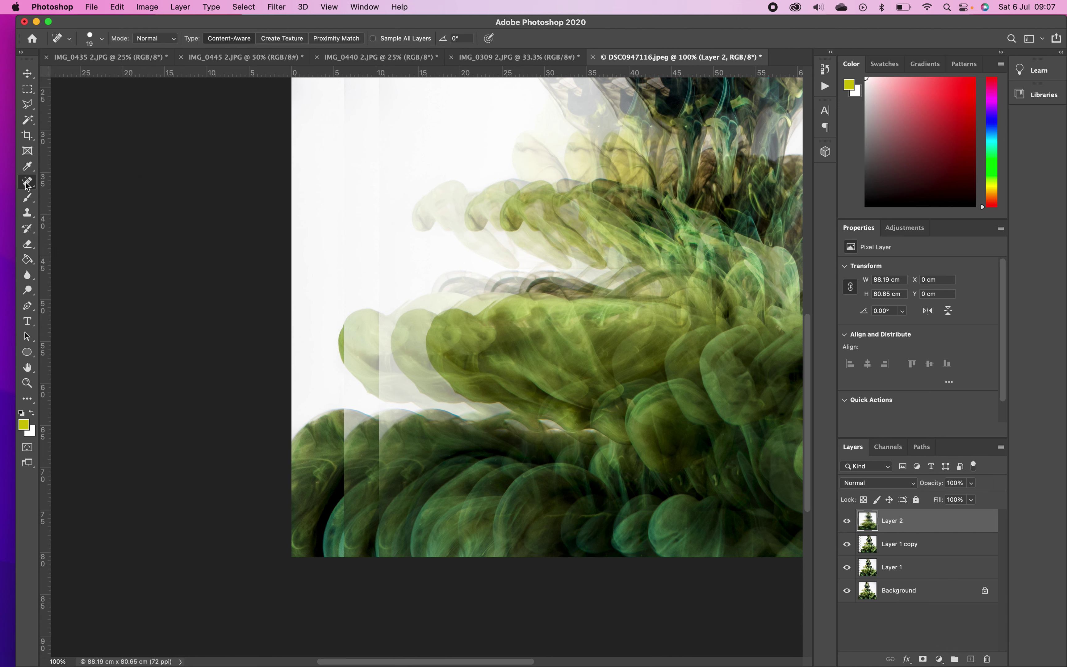
right_click(27, 184)
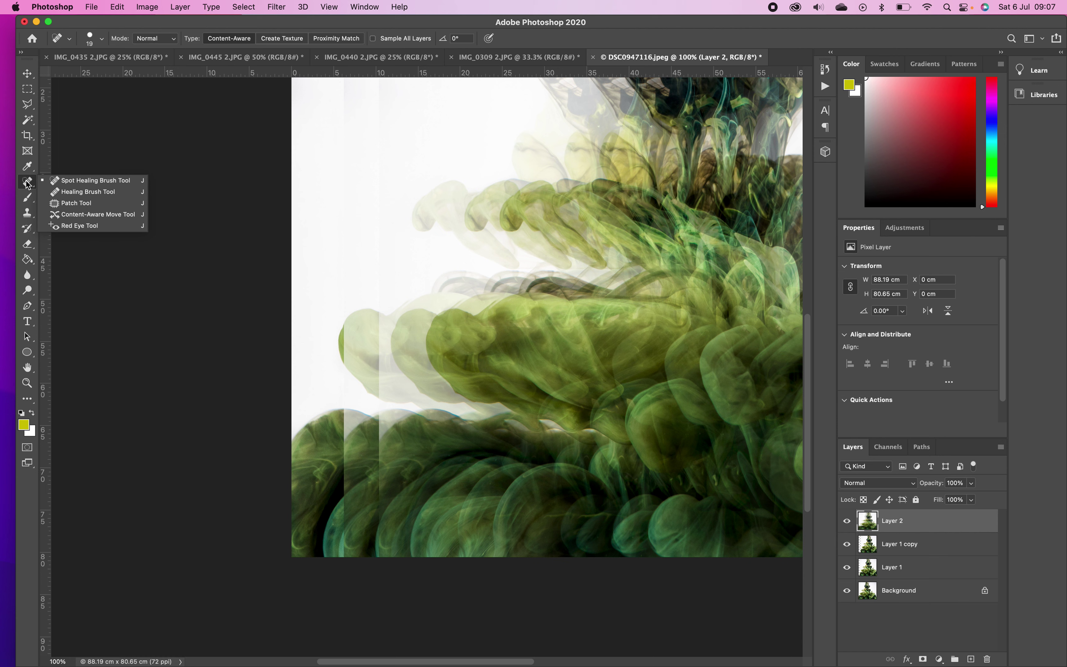
Step: Patch the vertical seam beside the left green lobe with clean area from its left
click(70, 203)
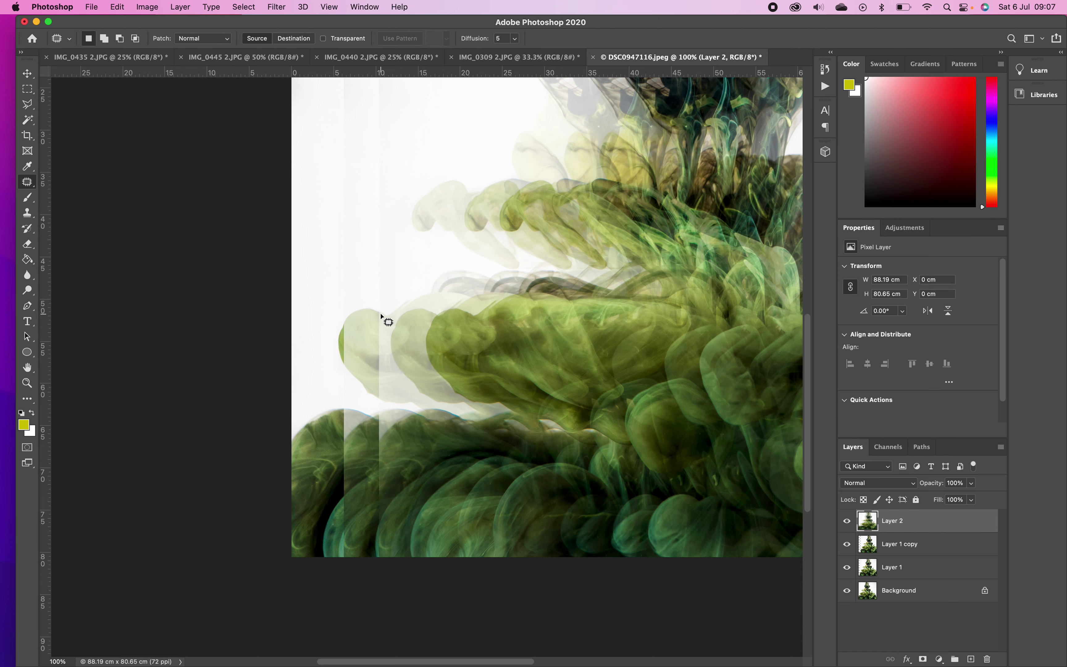
mouse_move(381, 314)
mouse_down()
mouse_move(374, 390)
mouse_move(386, 362)
mouse_move(381, 314)
mouse_up()
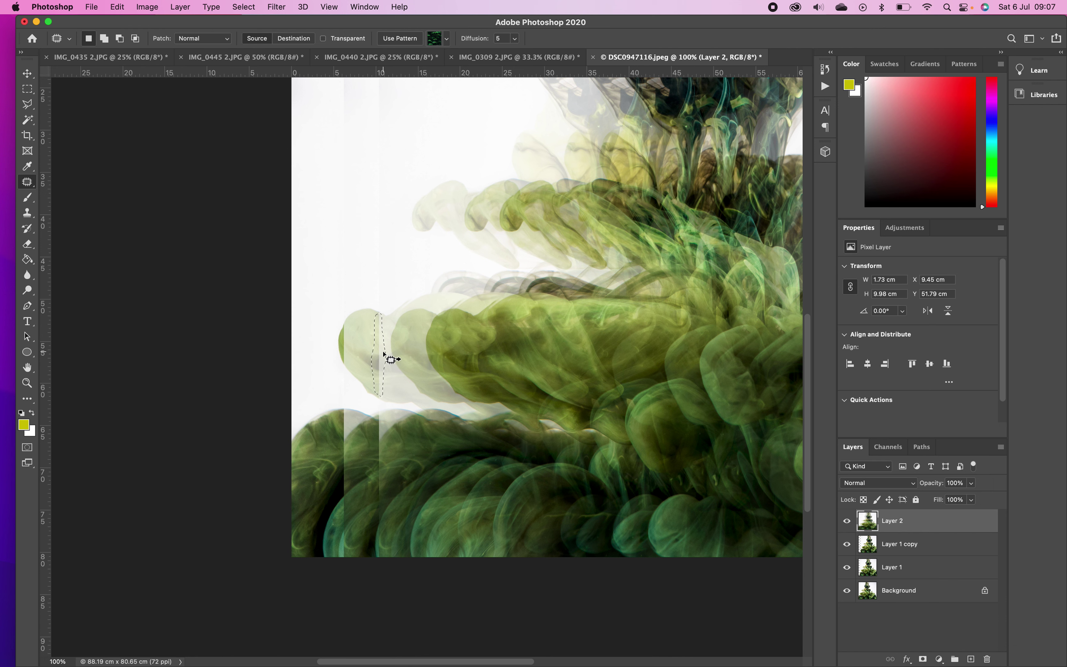
drag(383, 352, 370, 349)
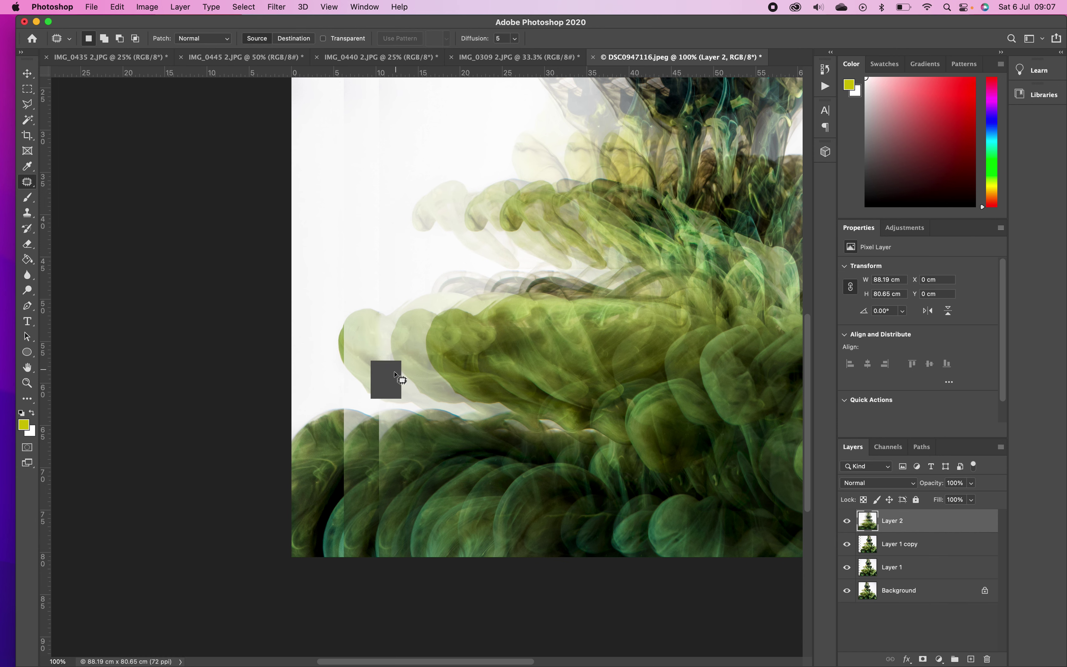
Step: At 100% zoom, patch the seam along the green lobe's edge and deselect
key(super+minus)
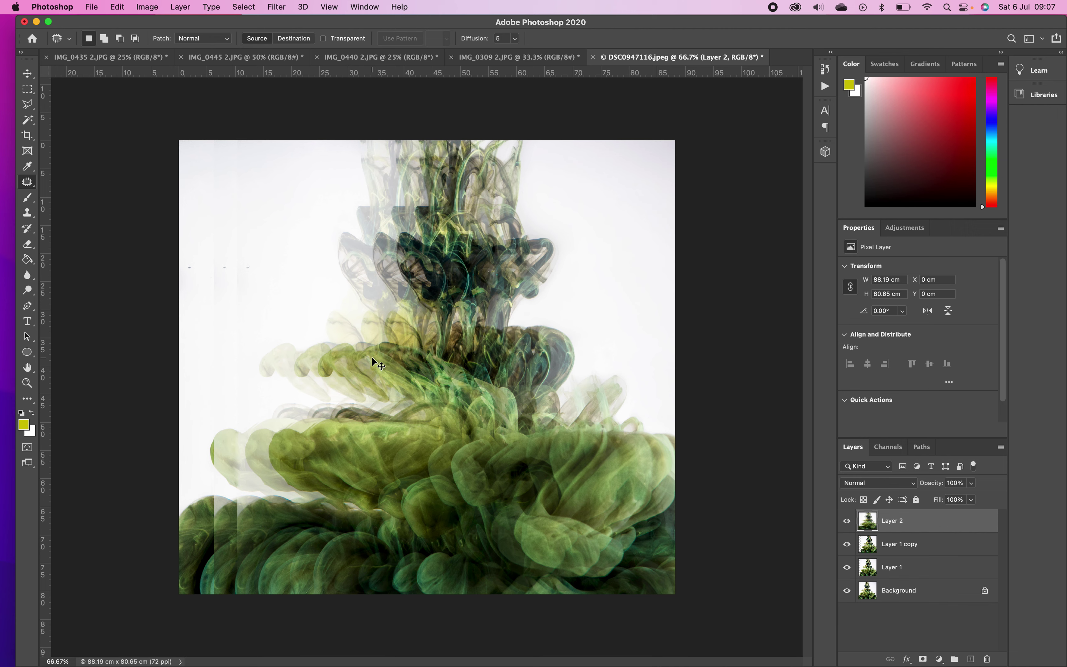
key(super+plus)
scroll(372, 359, left, 4)
scroll(371, 359, down, 3)
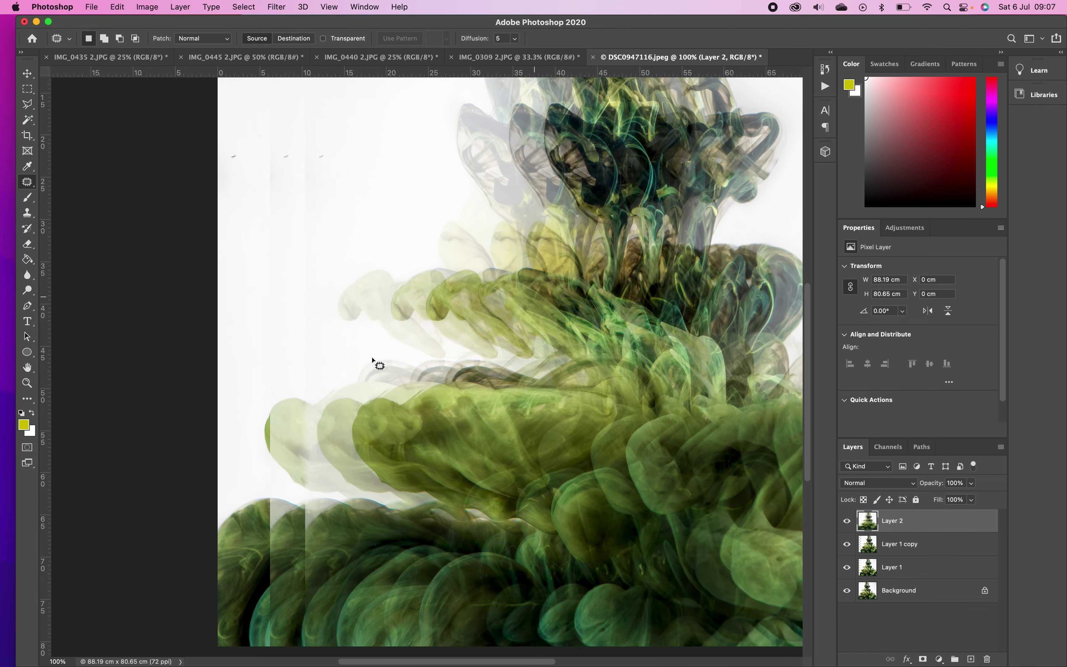
scroll(373, 359, down, 3)
scroll(372, 359, left, 3)
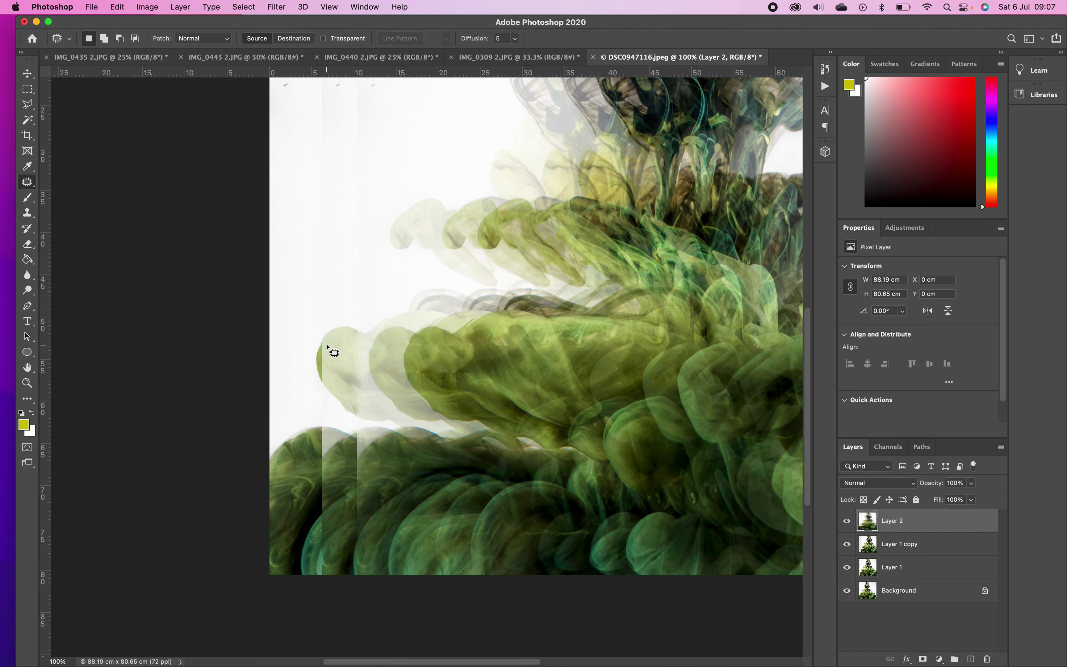
drag(324, 346, 327, 380)
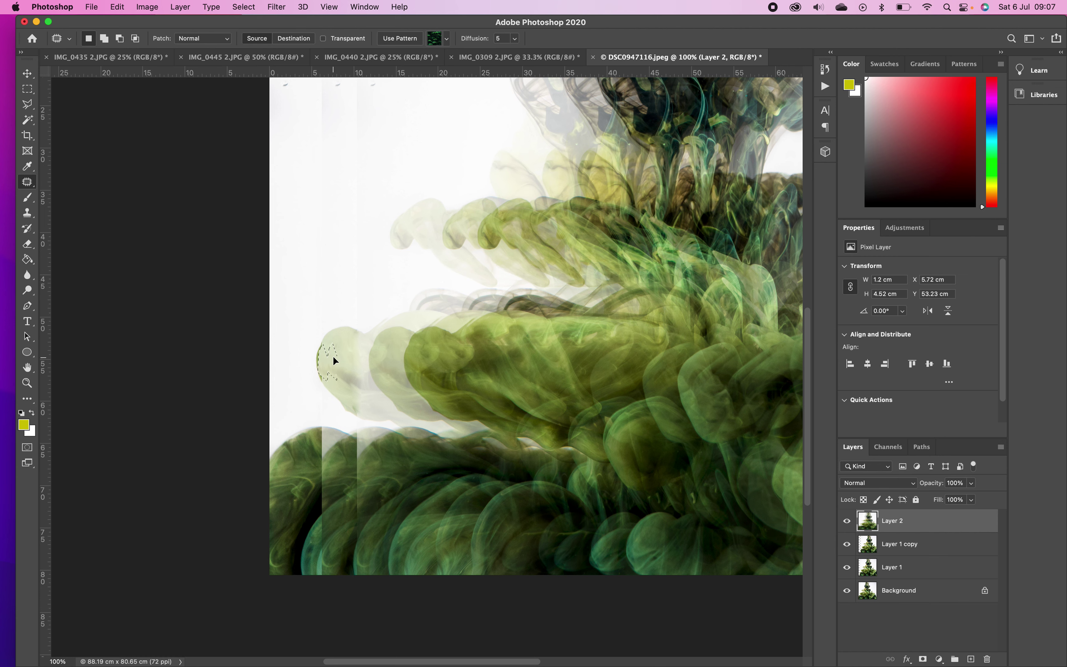
click(346, 385)
Step: Patch the two vertical seams in the lower dark ink with nearby ink
scroll(344, 384, down, 2)
scroll(344, 384, left, 1)
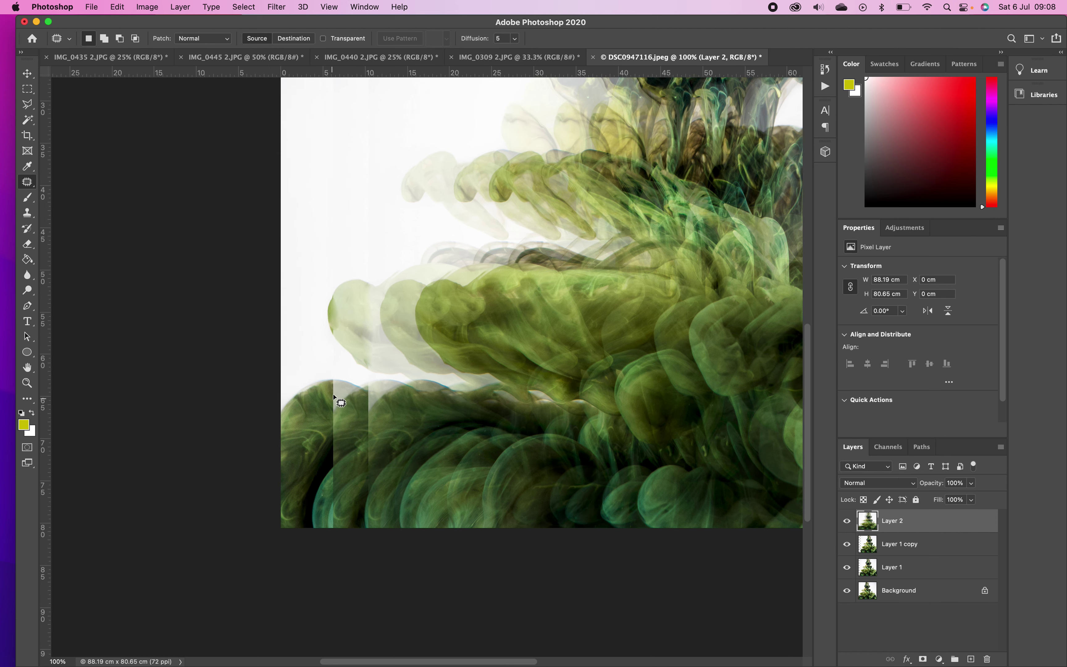
mouse_move(336, 383)
mouse_down()
mouse_move(322, 470)
mouse_move(329, 527)
mouse_move(345, 504)
mouse_move(340, 385)
mouse_up()
drag(328, 450, 314, 453)
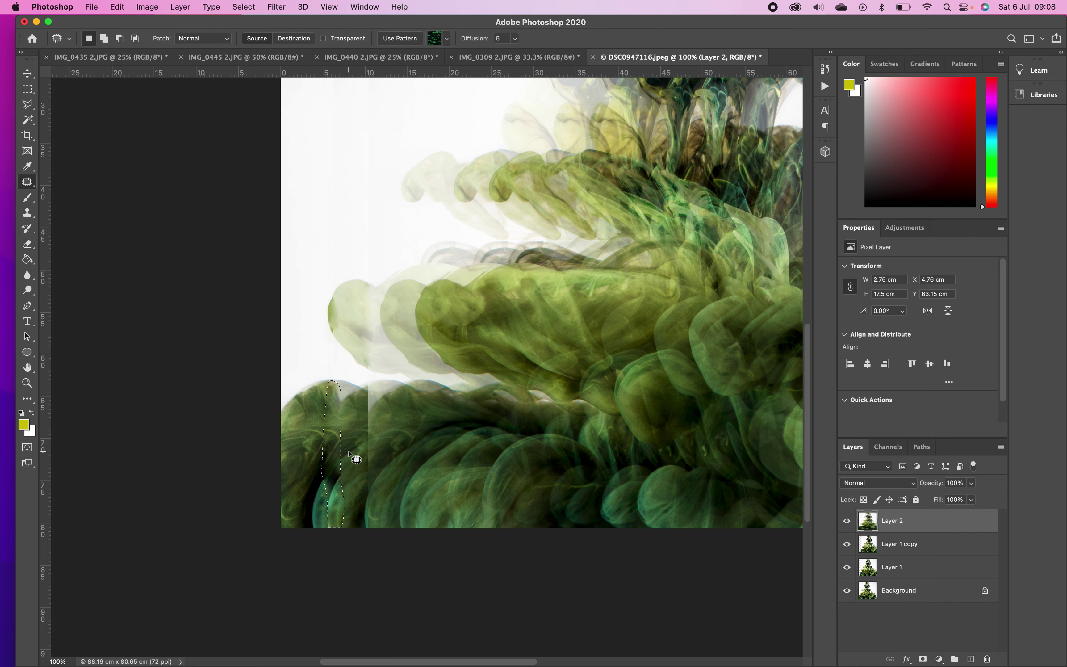
key(ctrl+d)
mouse_move(372, 386)
mouse_down()
mouse_move(372, 532)
mouse_move(387, 468)
mouse_move(374, 387)
mouse_up()
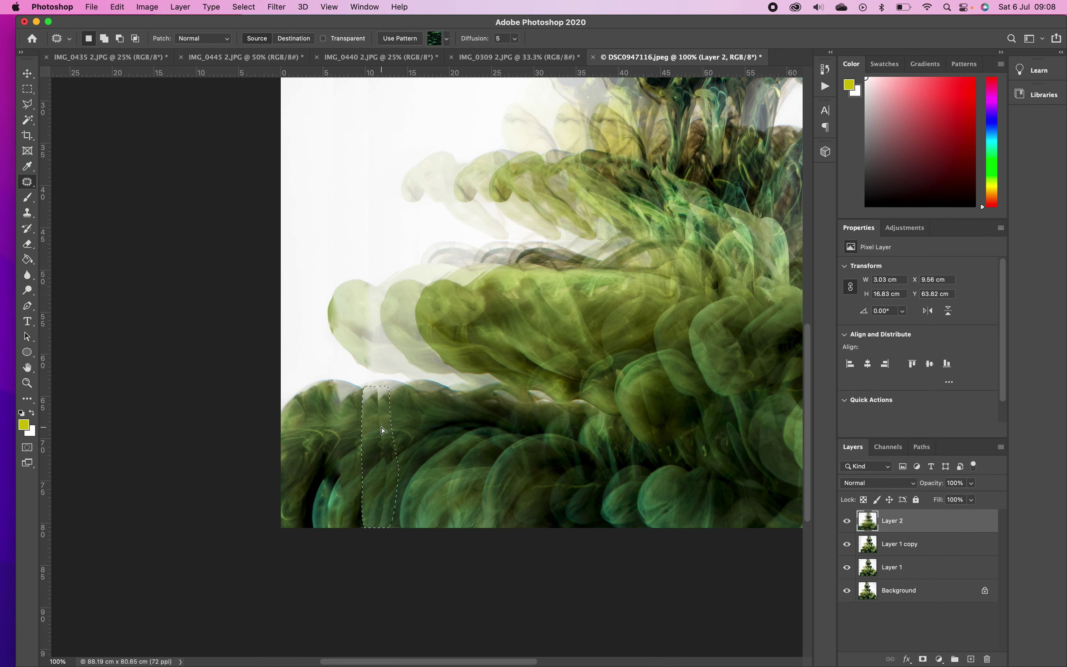
drag(382, 430, 382, 430)
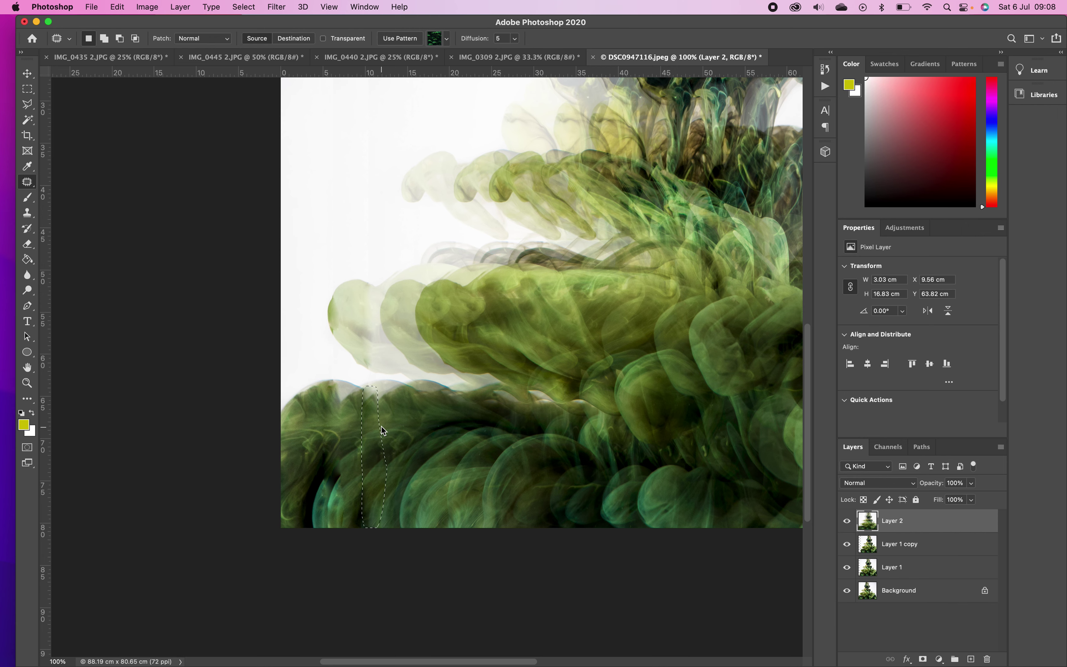
click(446, 462)
Step: Patch the stray marks in the top-left white background, deselect, and zoom out
scroll(427, 423, up, 3)
scroll(427, 423, right, 1)
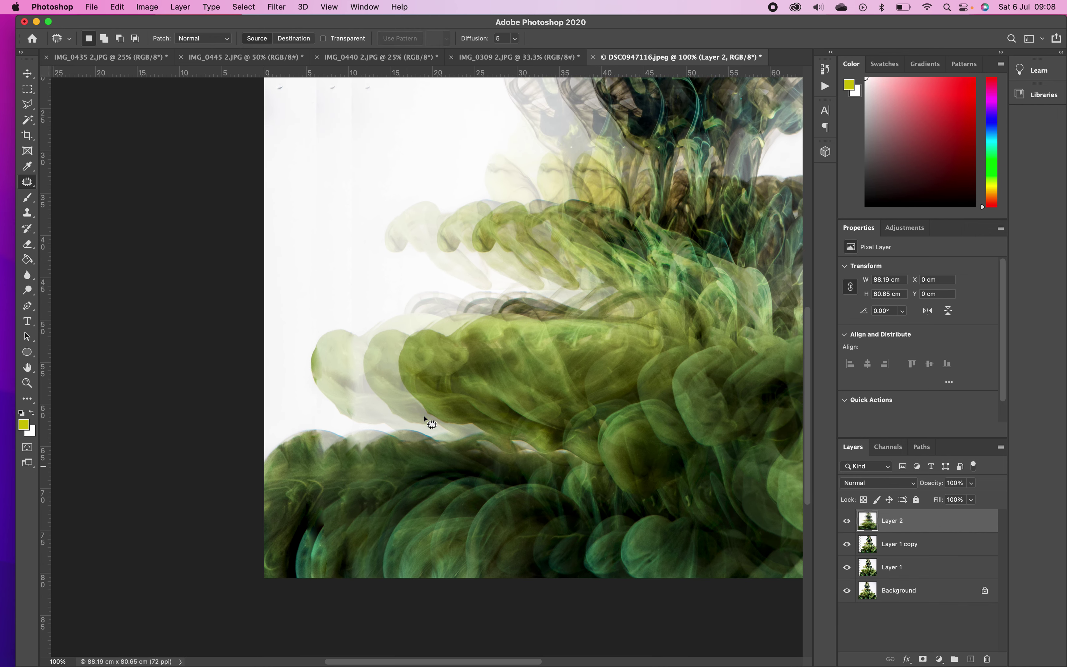
scroll(427, 420, up, 3)
scroll(426, 420, right, 2)
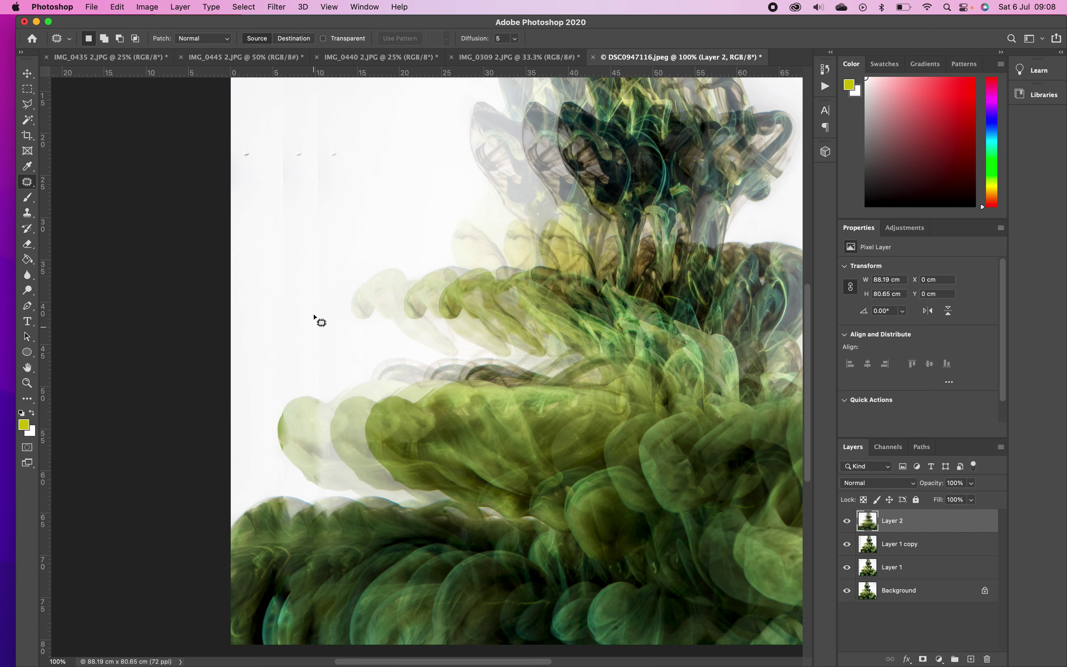
scroll(314, 316, up, 10)
scroll(314, 316, right, 1)
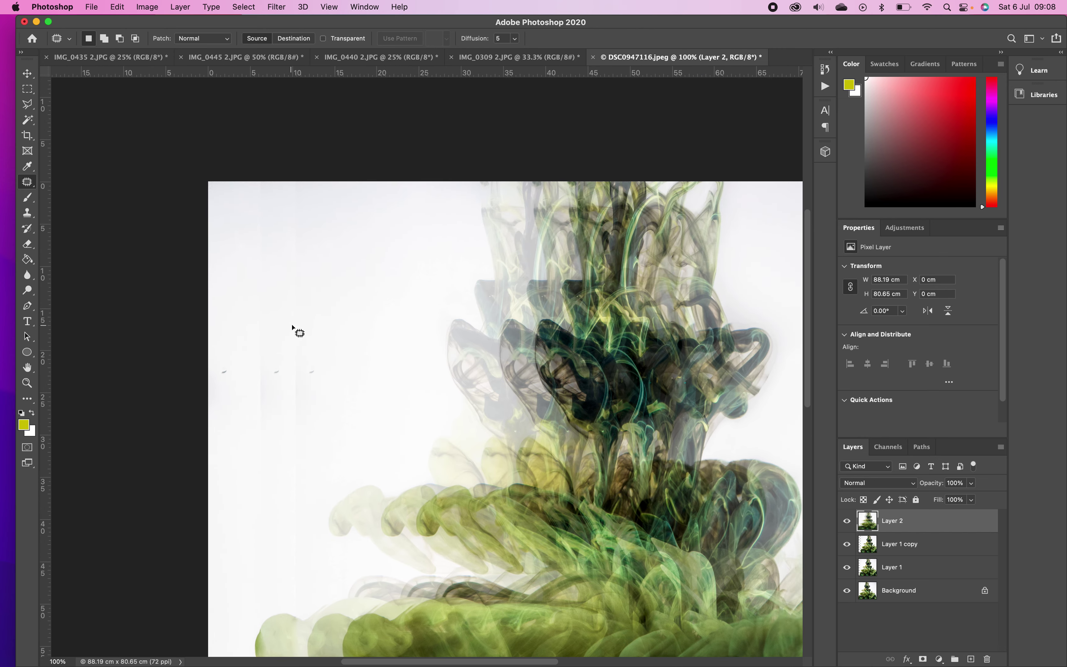
mouse_move(304, 289)
mouse_down()
mouse_move(251, 317)
mouse_move(248, 395)
mouse_move(289, 444)
mouse_move(358, 397)
mouse_up()
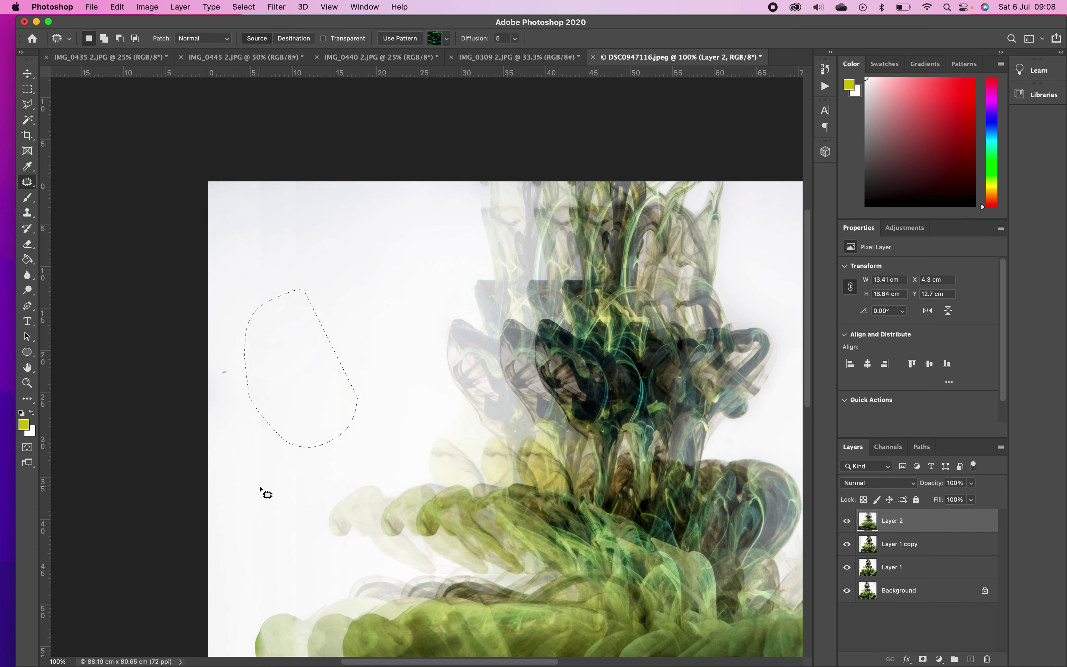
key(super+d)
key(super+minus)
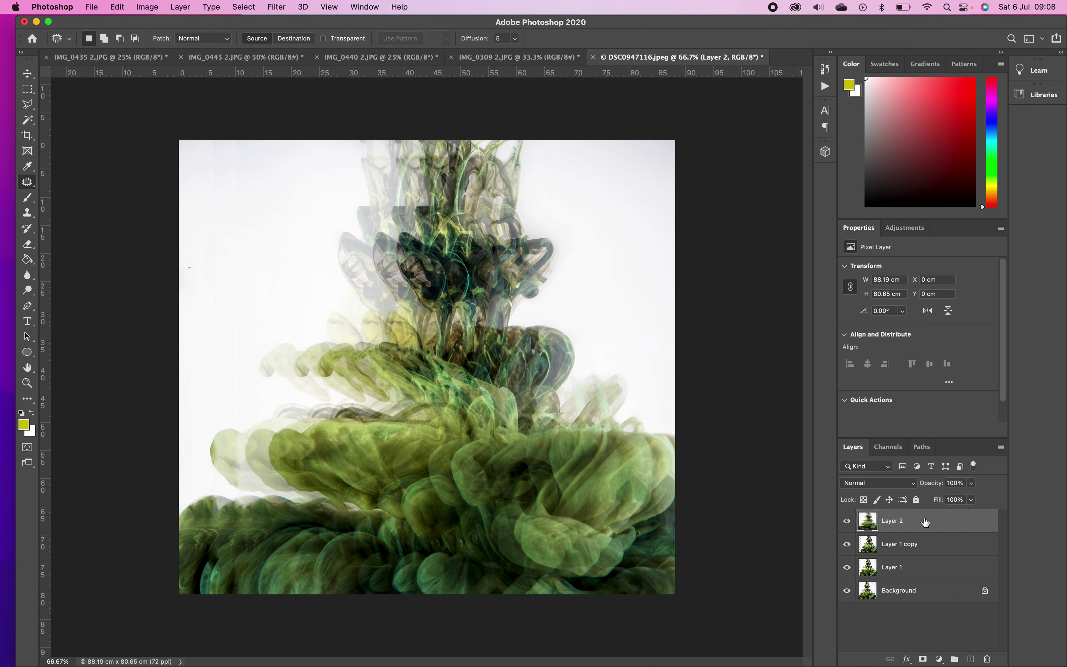
Step: Delete Layer 2 and preview blend modes on Layer 1 copy, keeping Normal at 53%
key(Delete)
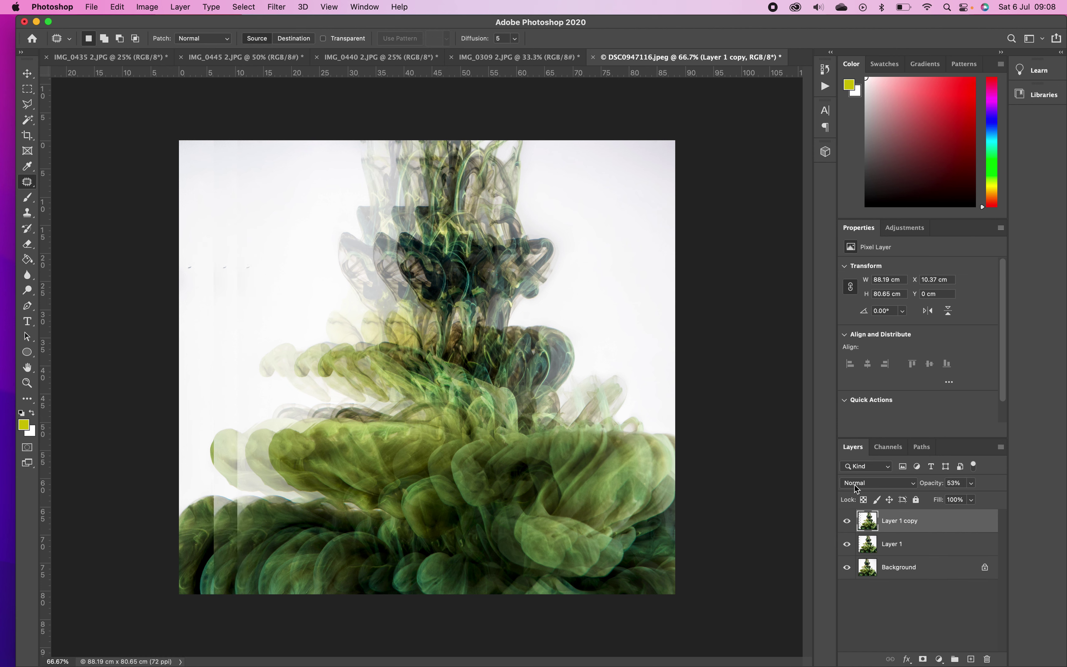
click(916, 483)
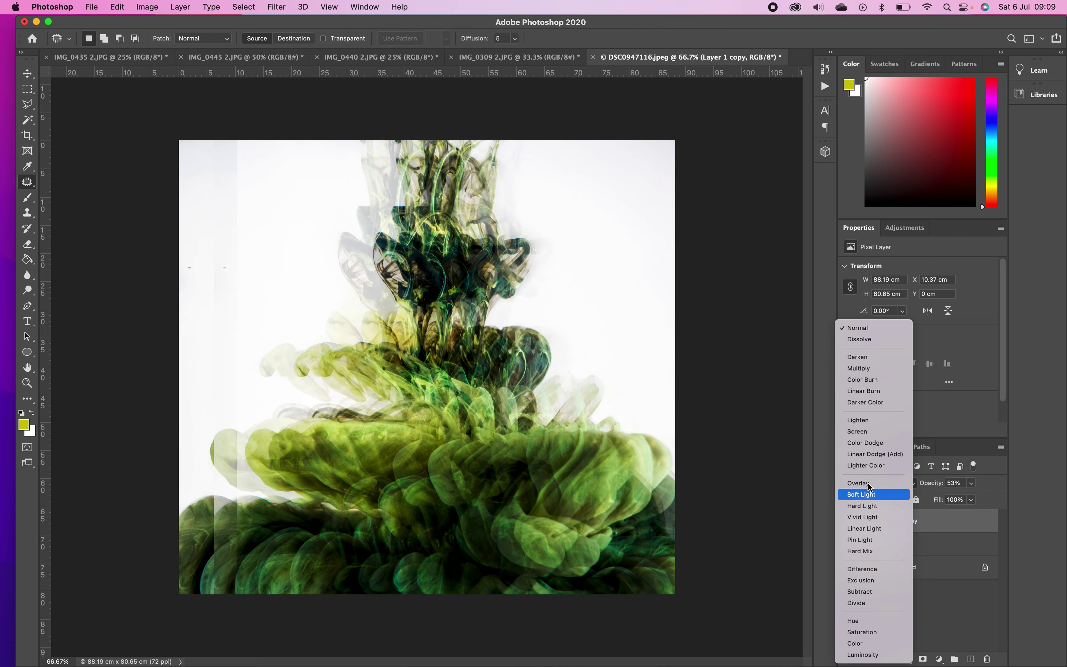
key(Escape)
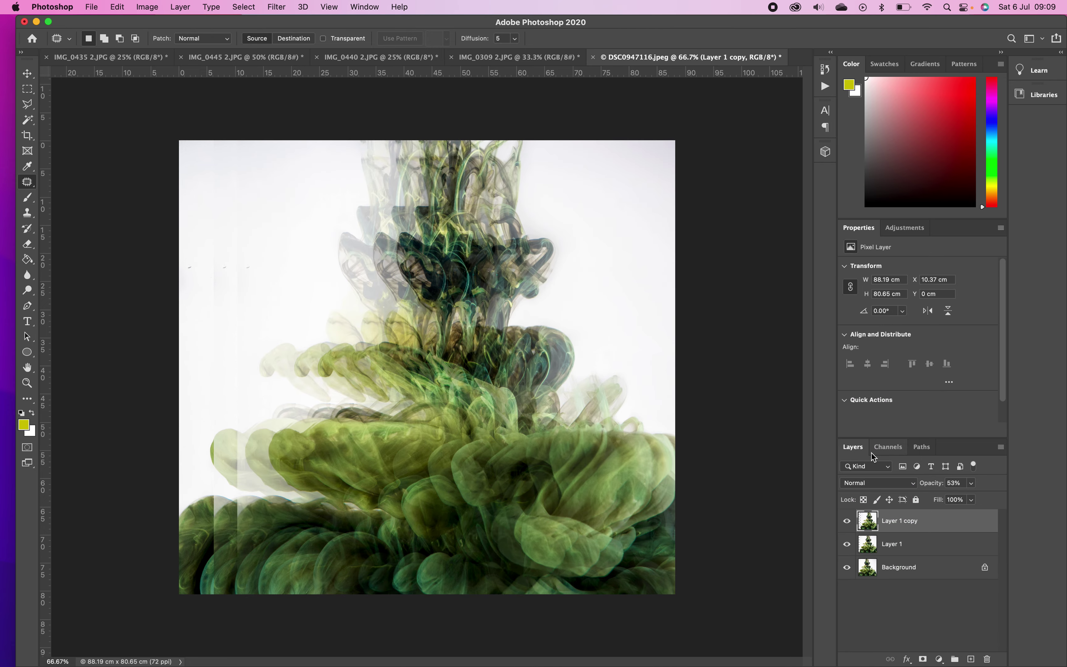
click(857, 483)
click(938, 476)
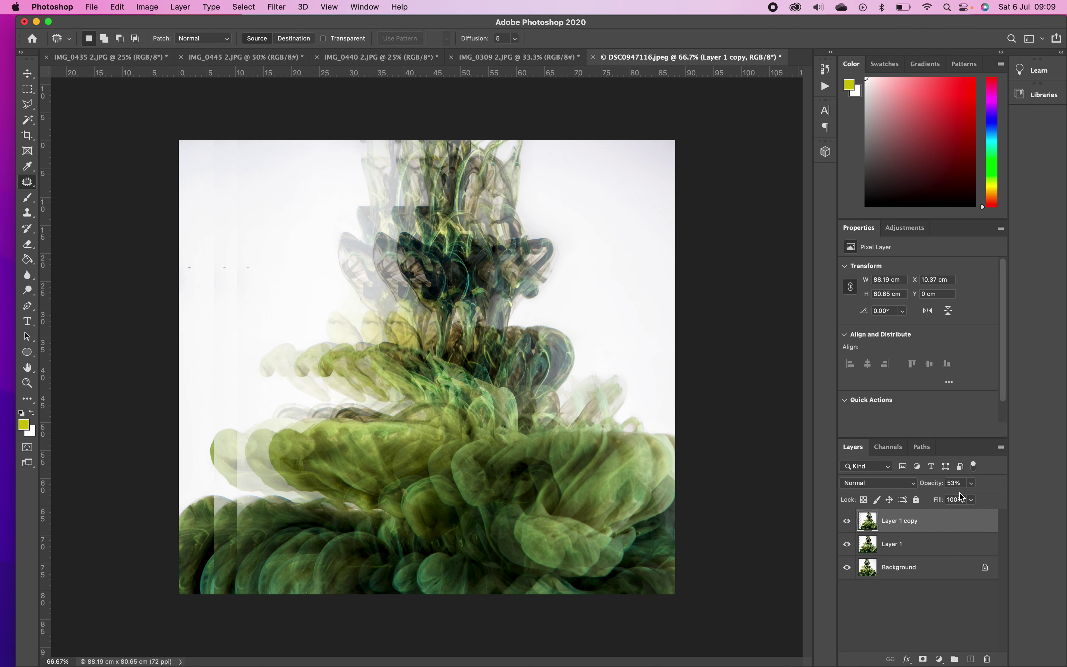